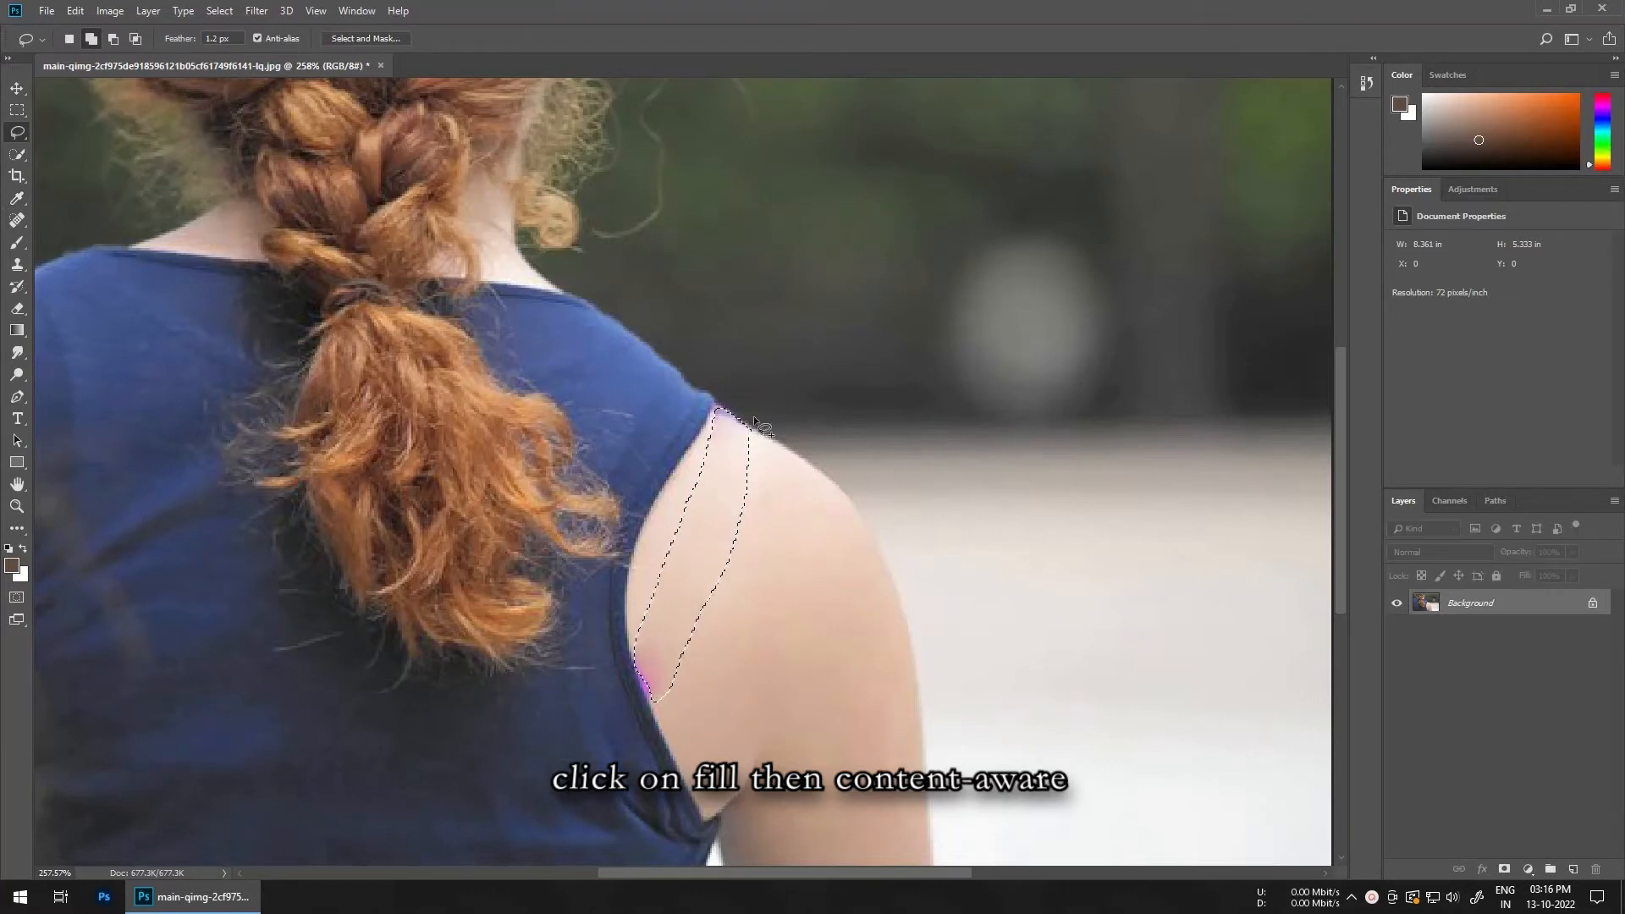
Step: Add a new empty layer above the background
click(764, 630)
click(1572, 869)
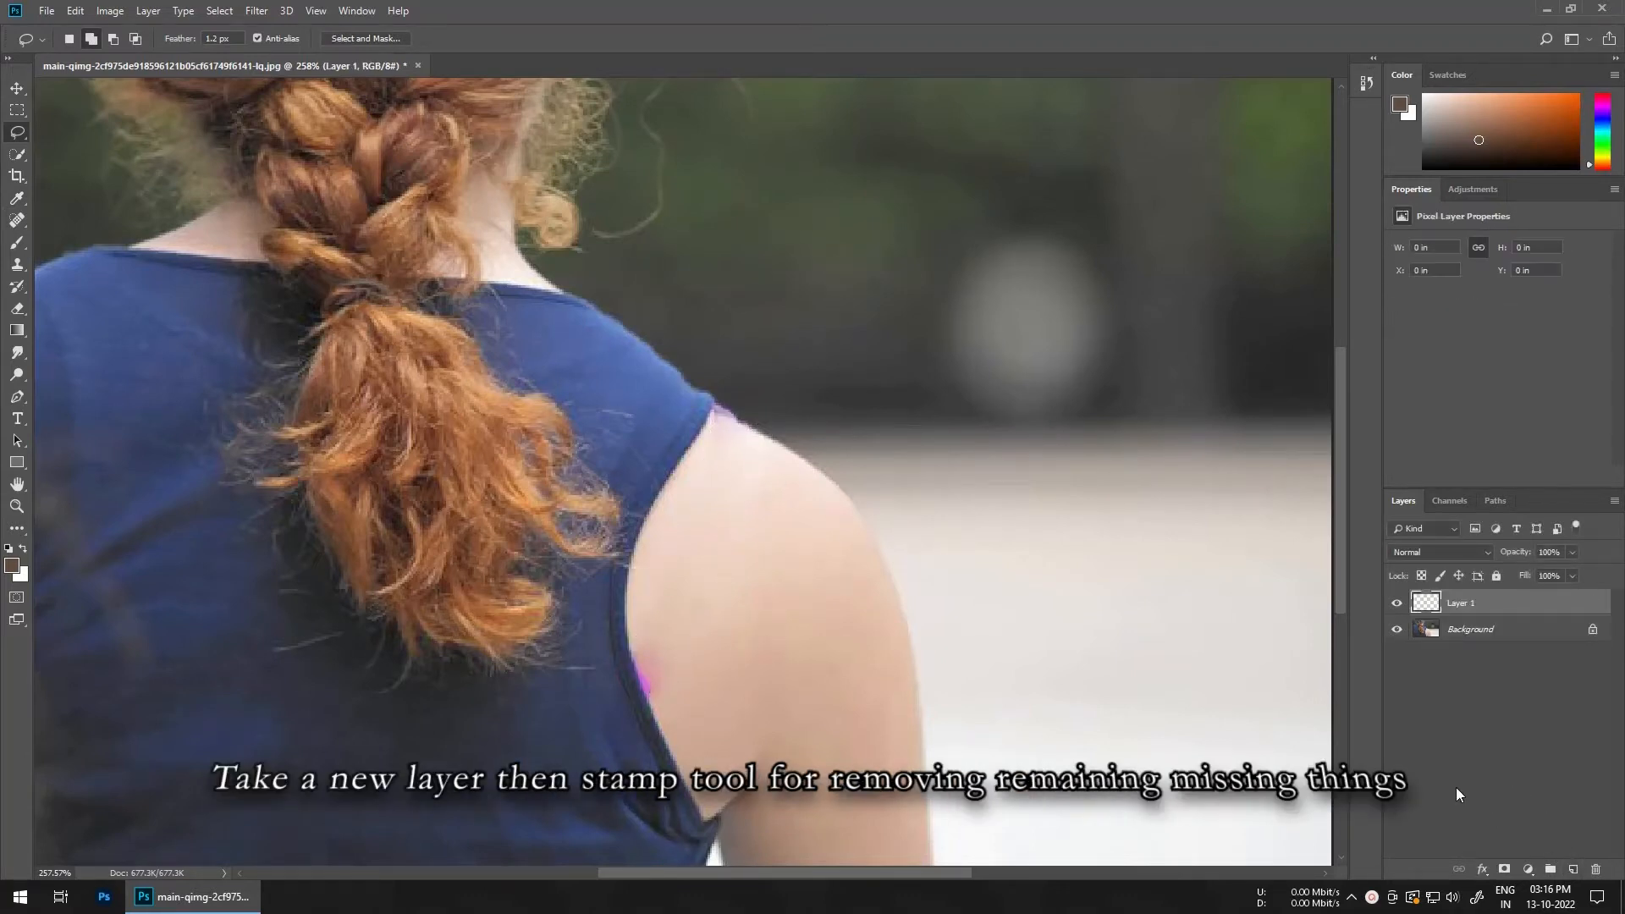
Step: With the Clone Stamp tool, clone skin over the leftover strap traces along the armhole edge on the new layer
key(s)
scroll(747, 745, up, 6)
mouse_move(671, 650)
mouse_down()
mouse_move(649, 638)
mouse_move(586, 663)
mouse_up()
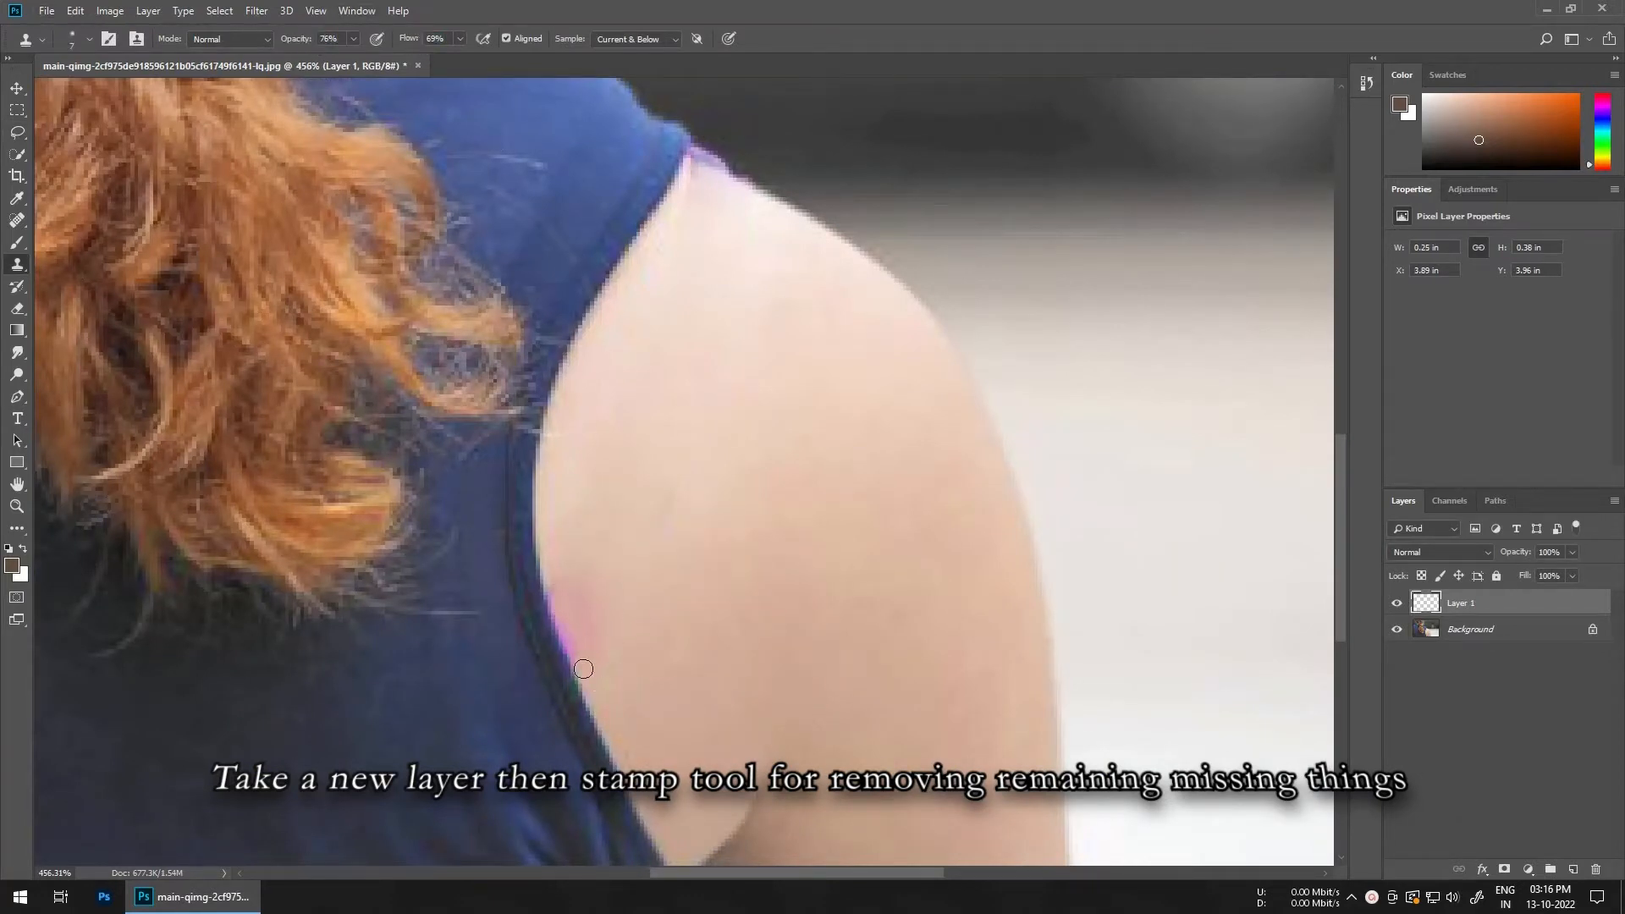
mouse_move(583, 669)
mouse_down()
mouse_move(546, 631)
mouse_move(572, 612)
mouse_move(608, 668)
mouse_move(675, 641)
mouse_up()
mouse_move(687, 554)
mouse_down()
mouse_move(708, 471)
mouse_move(664, 542)
mouse_up()
scroll(823, 296, up, 4)
drag(796, 245, 726, 391)
alt+click(776, 250)
scroll(771, 269, down, 5)
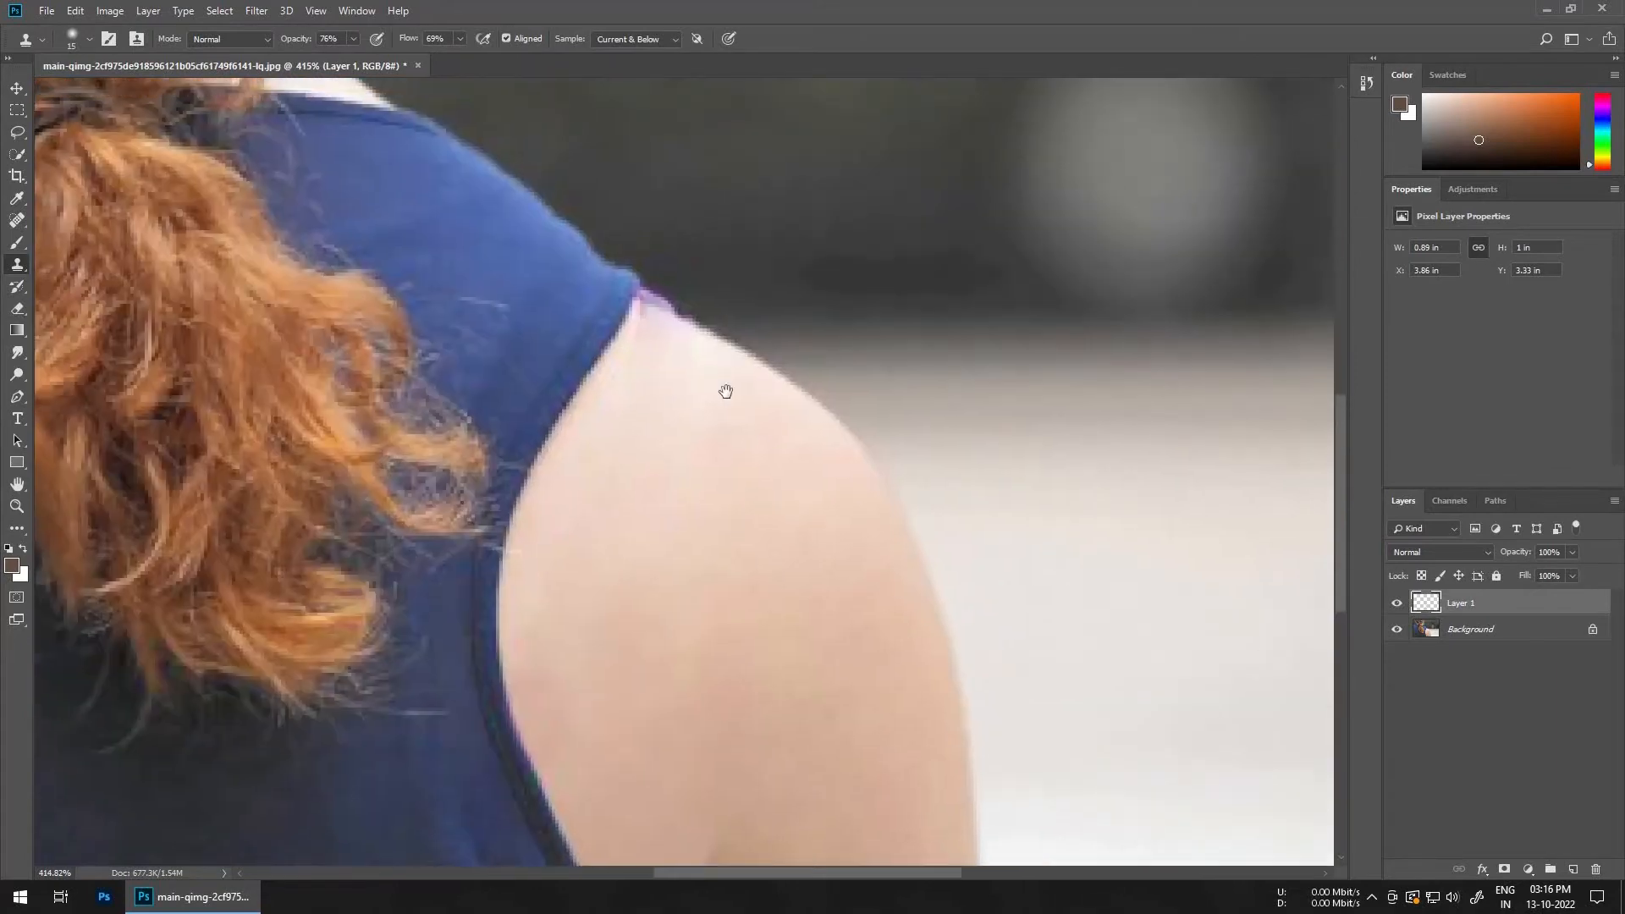
Step: Clone over the remaining pink remnant at the top of the shoulder
click(697, 353)
scroll(715, 351, up, 3)
drag(711, 323, 671, 300)
scroll(711, 320, down, 2)
mouse_move(669, 298)
mouse_down()
mouse_move(645, 288)
mouse_move(716, 322)
mouse_move(657, 316)
mouse_move(689, 333)
mouse_move(655, 304)
mouse_up()
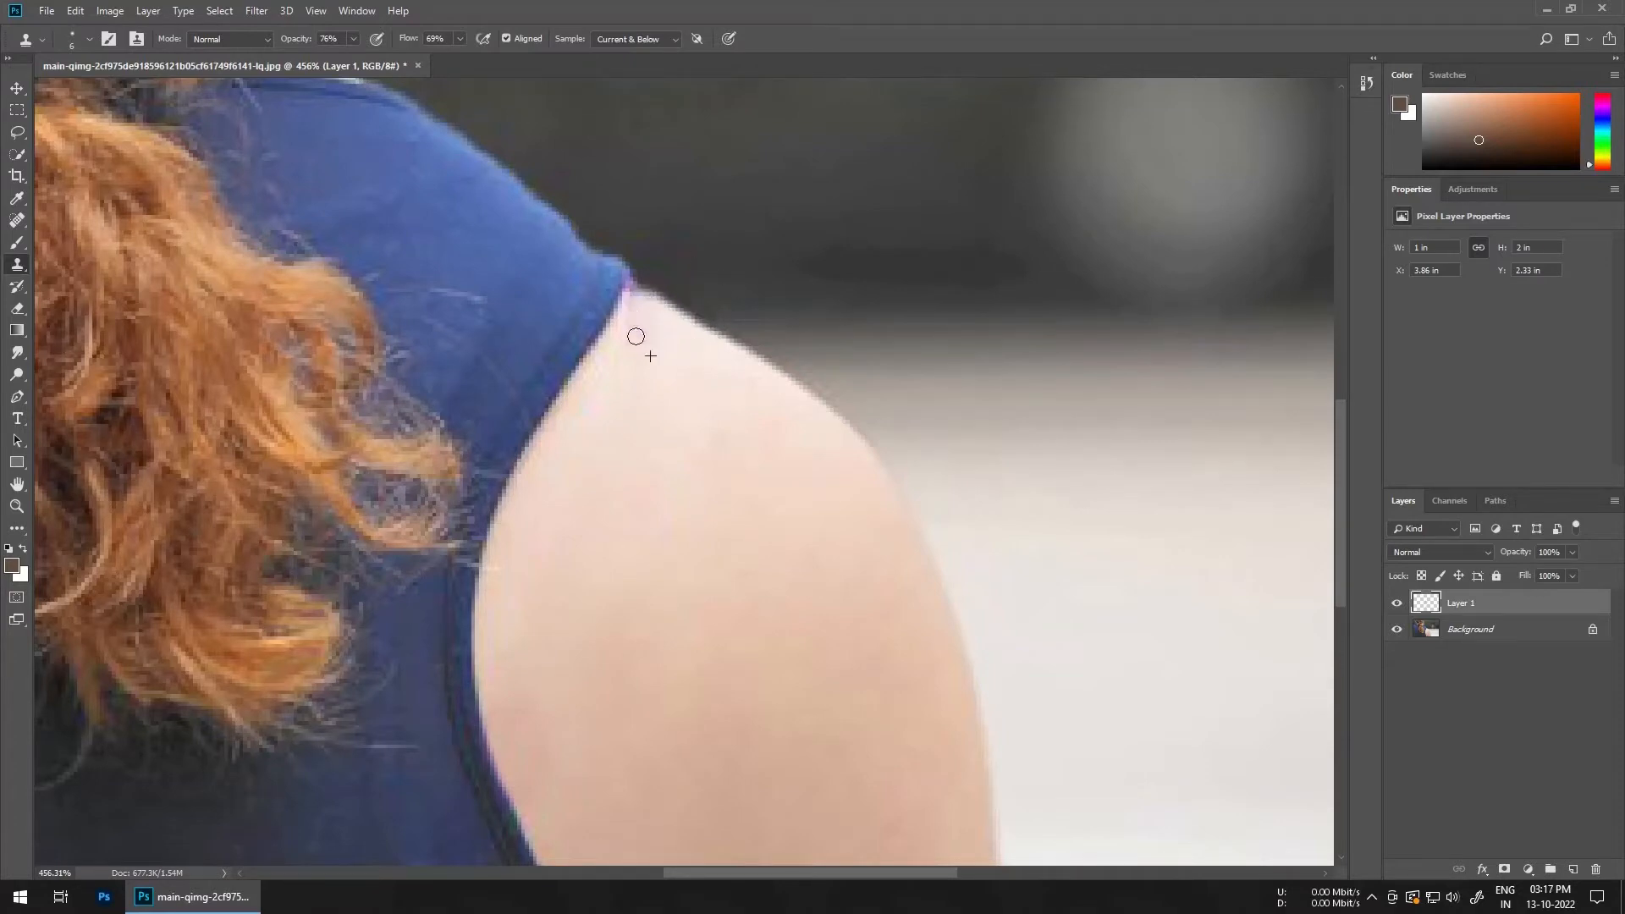
alt+click(656, 329)
alt+right_click(624, 409)
scroll(660, 621, down, 5)
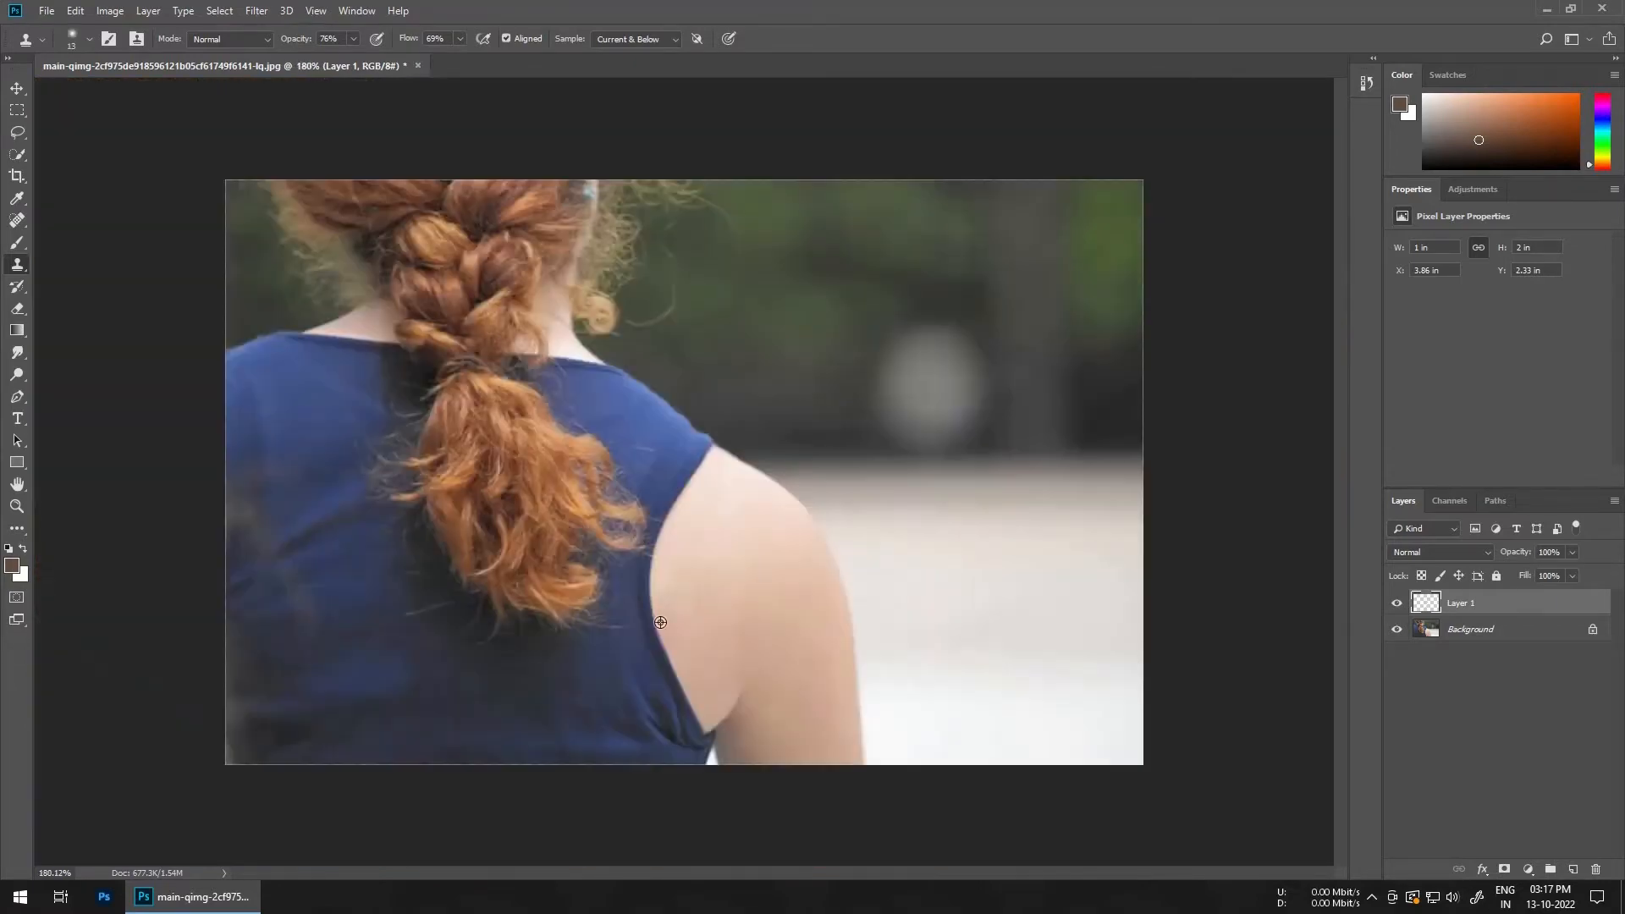
Step: Add another new layer and set its blend mode to Color
scroll(683, 675, up, 6)
scroll(641, 720, down, 3)
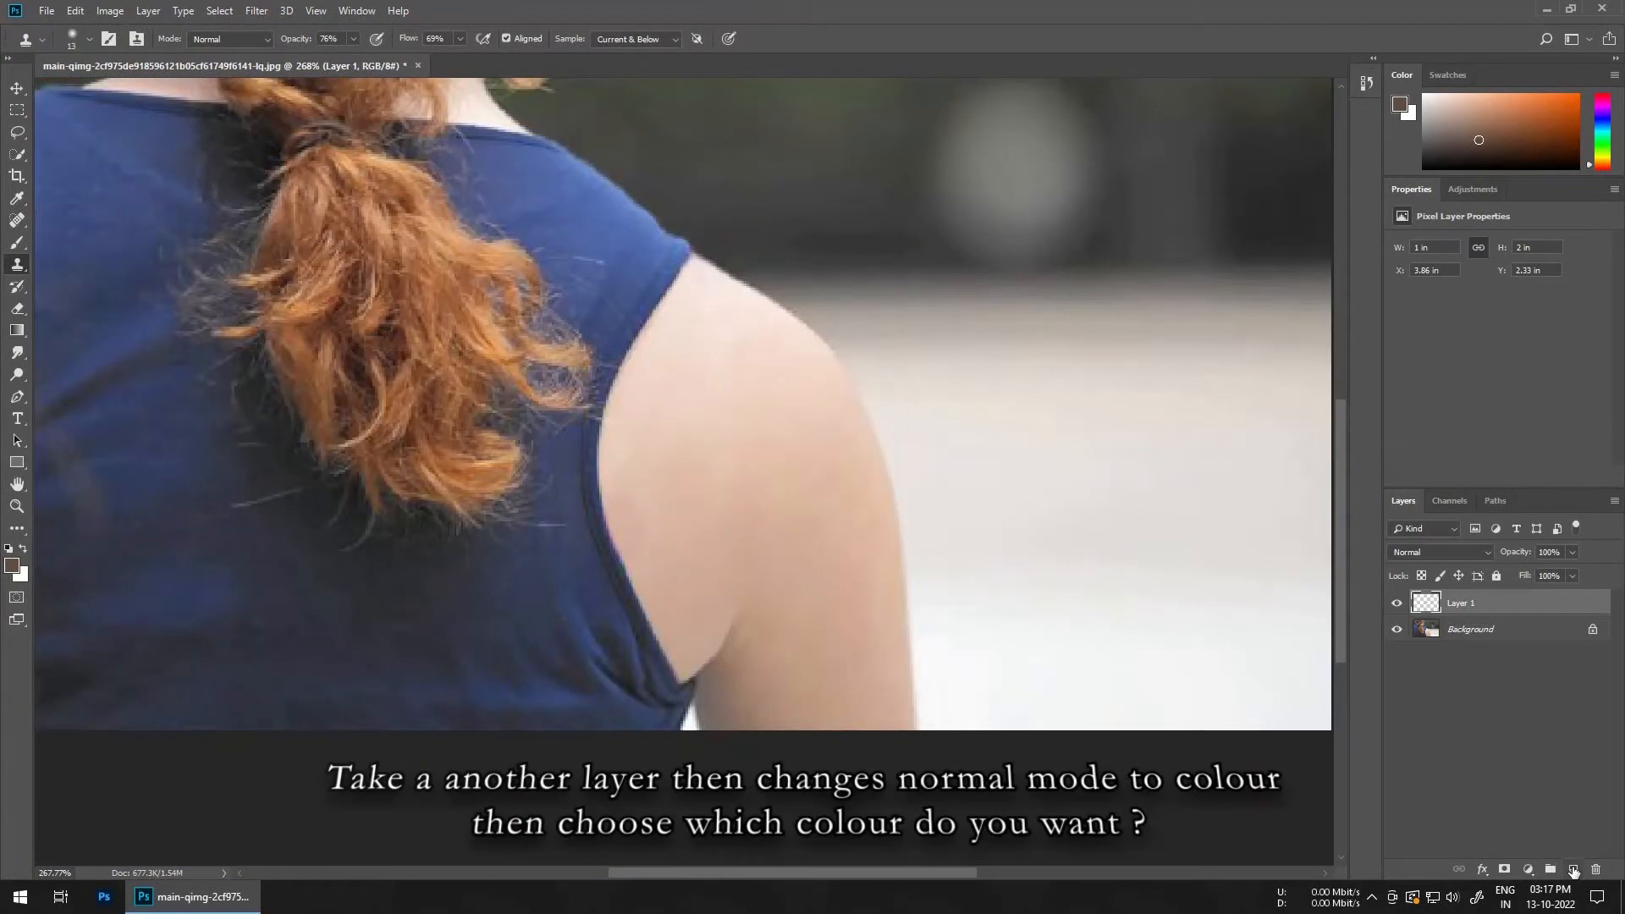
click(1573, 871)
click(1439, 552)
click(1440, 542)
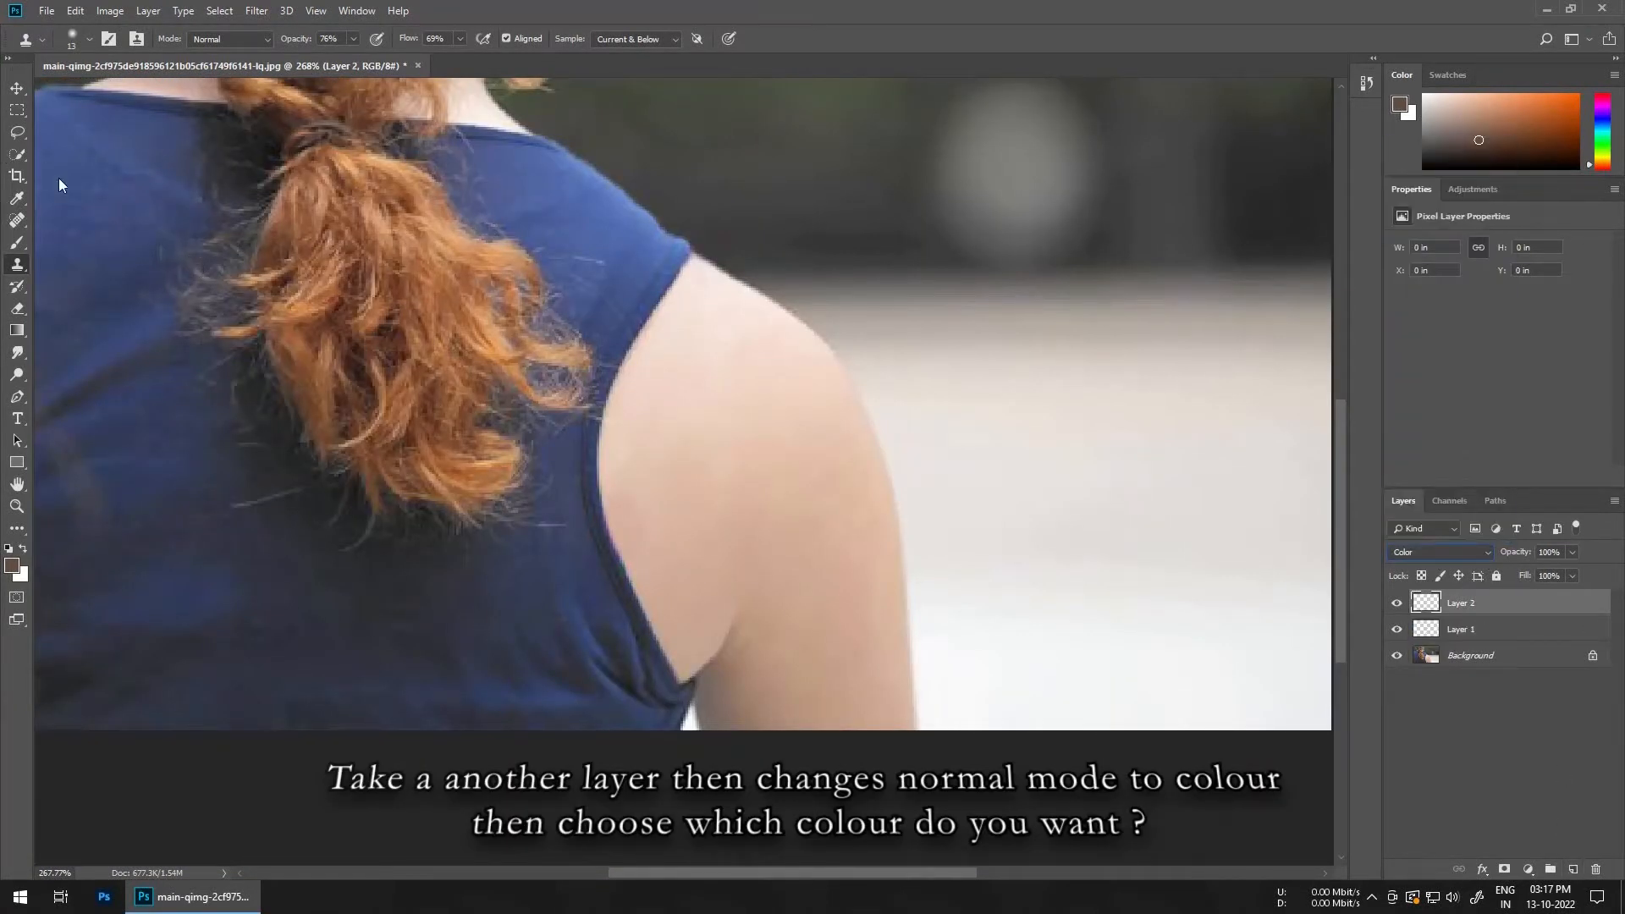
Step: Switch to the Brush tool, sample the shirt's blue colour, and reduce the brush size
click(17, 242)
alt+click(567, 465)
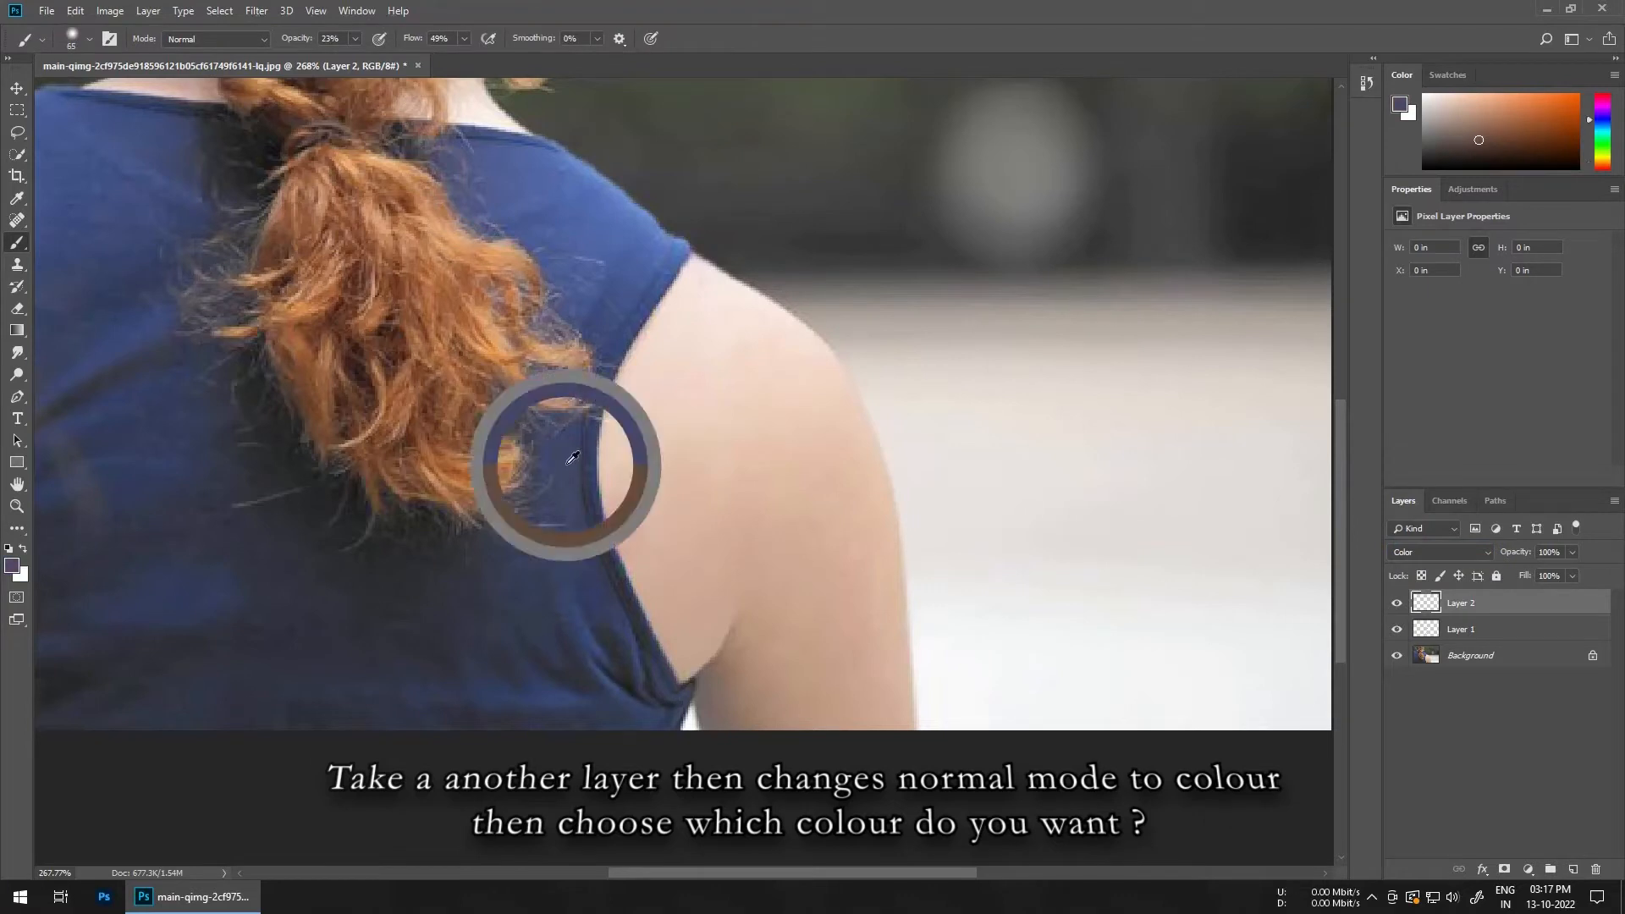
scroll(625, 550, up, 3)
key(bracketleft)
key(bracketleft)
key(bracketleft)
key(bracketleft)
key(bracketleft)
key(bracketleft)
key(bracketleft)
key(bracketleft)
key(bracketleft)
key(bracketleft)
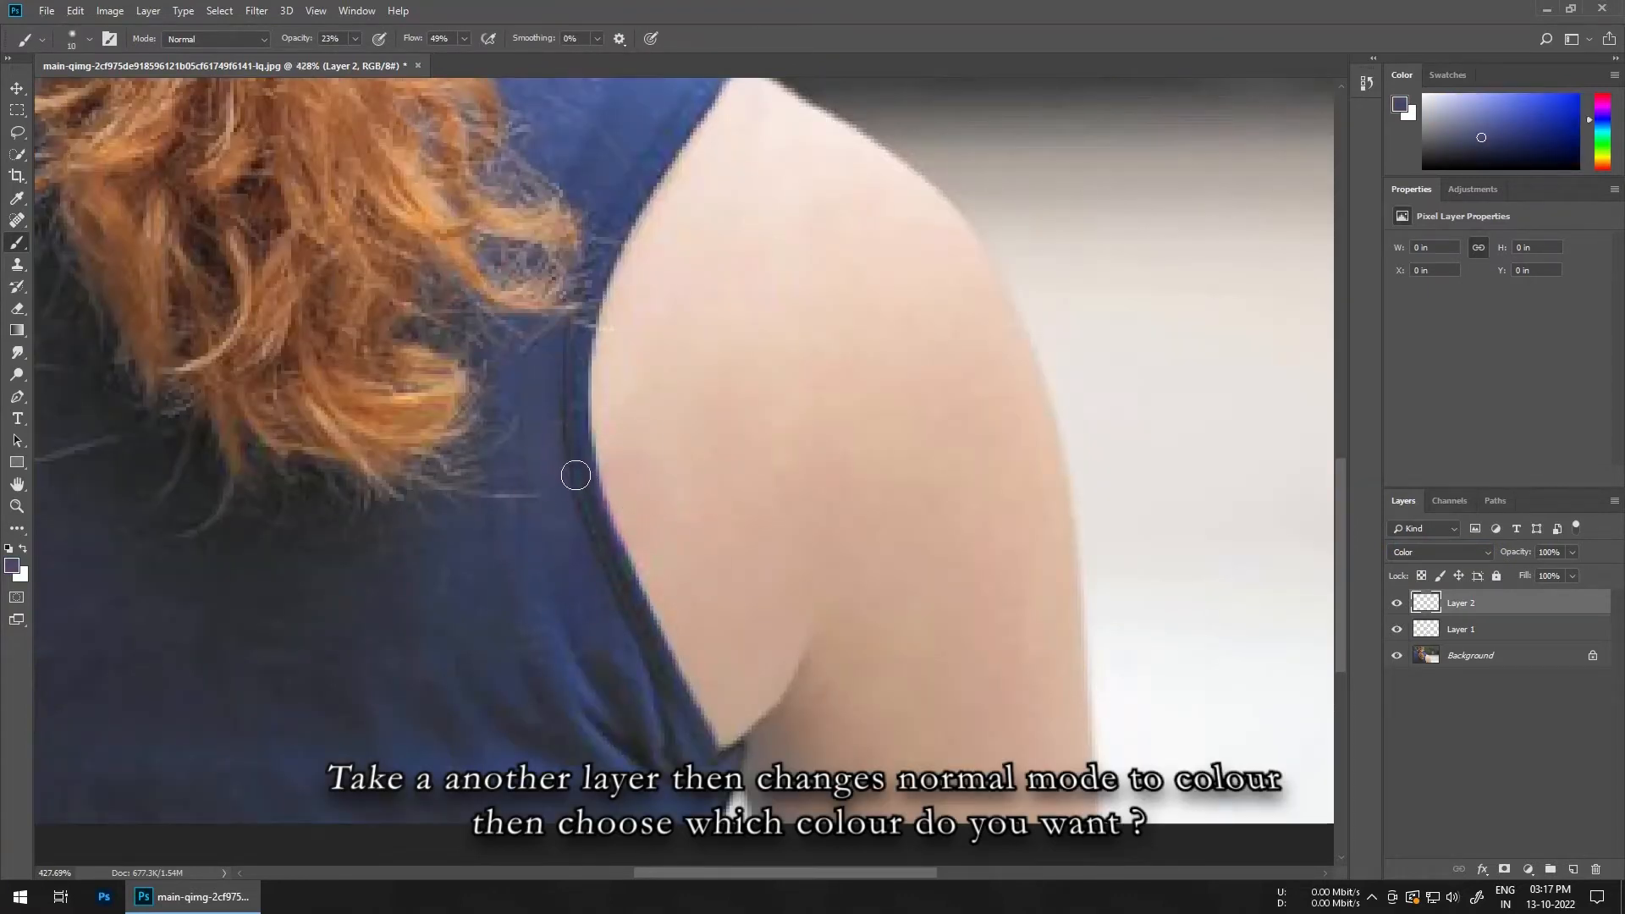
Step: Paint the shirt's blue over the pink-tinted armhole edge, raising the brush opacity to 100%
mouse_move(614, 562)
mouse_down()
mouse_move(616, 580)
mouse_move(570, 444)
mouse_up()
drag(299, 42, 487, 49)
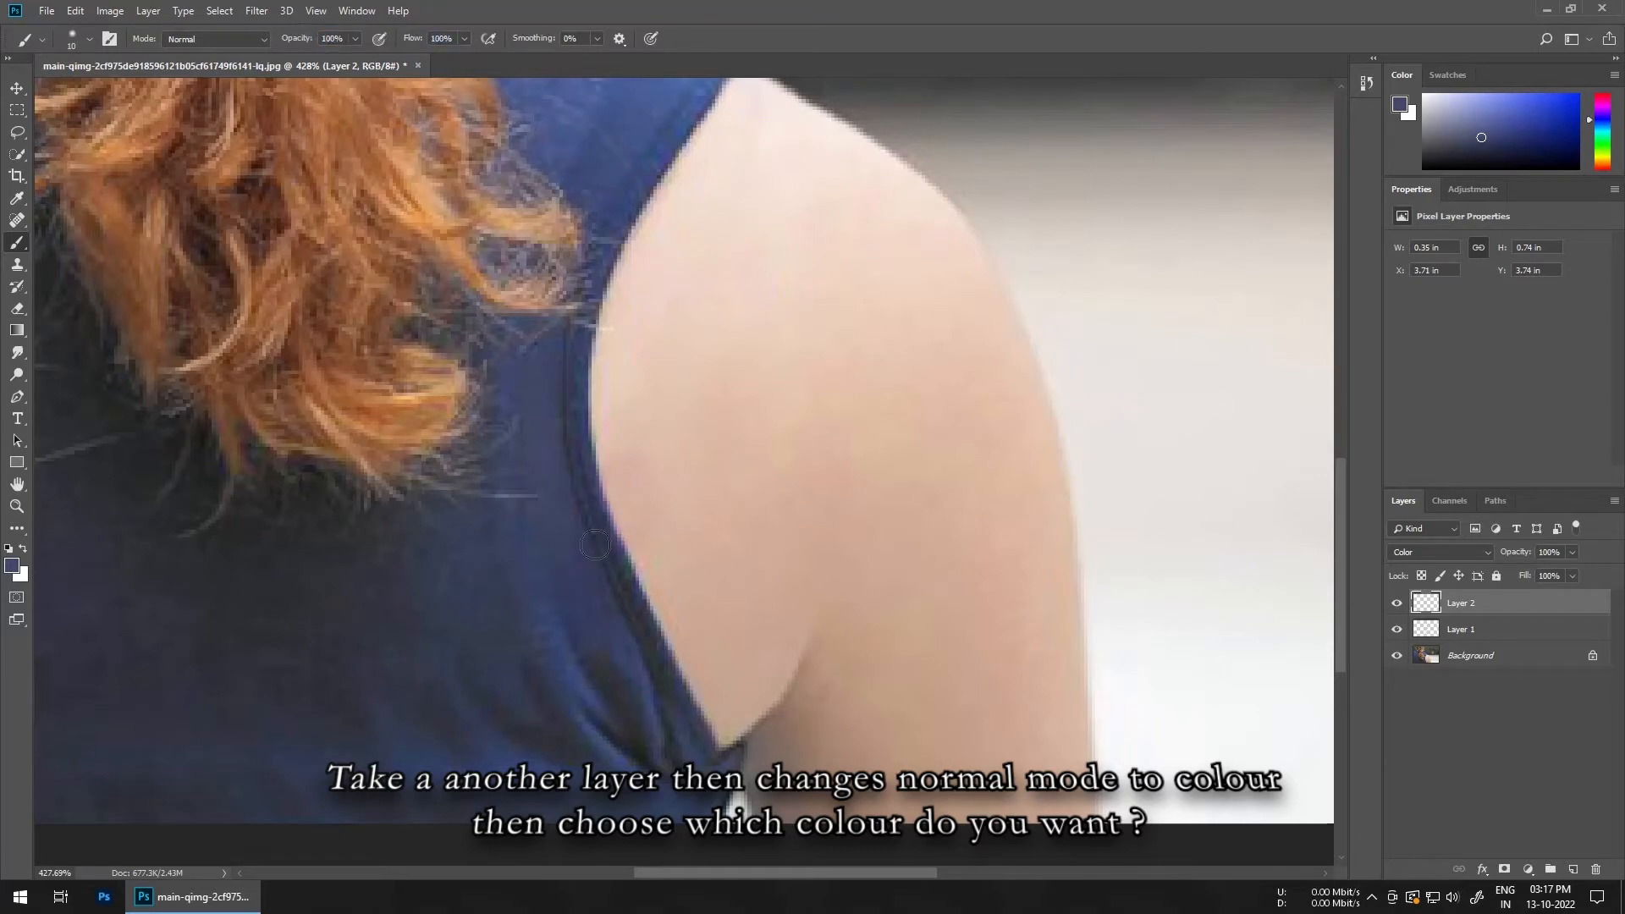
alt+click(535, 411)
drag(604, 549, 586, 491)
drag(563, 391, 582, 326)
drag(582, 331, 581, 591)
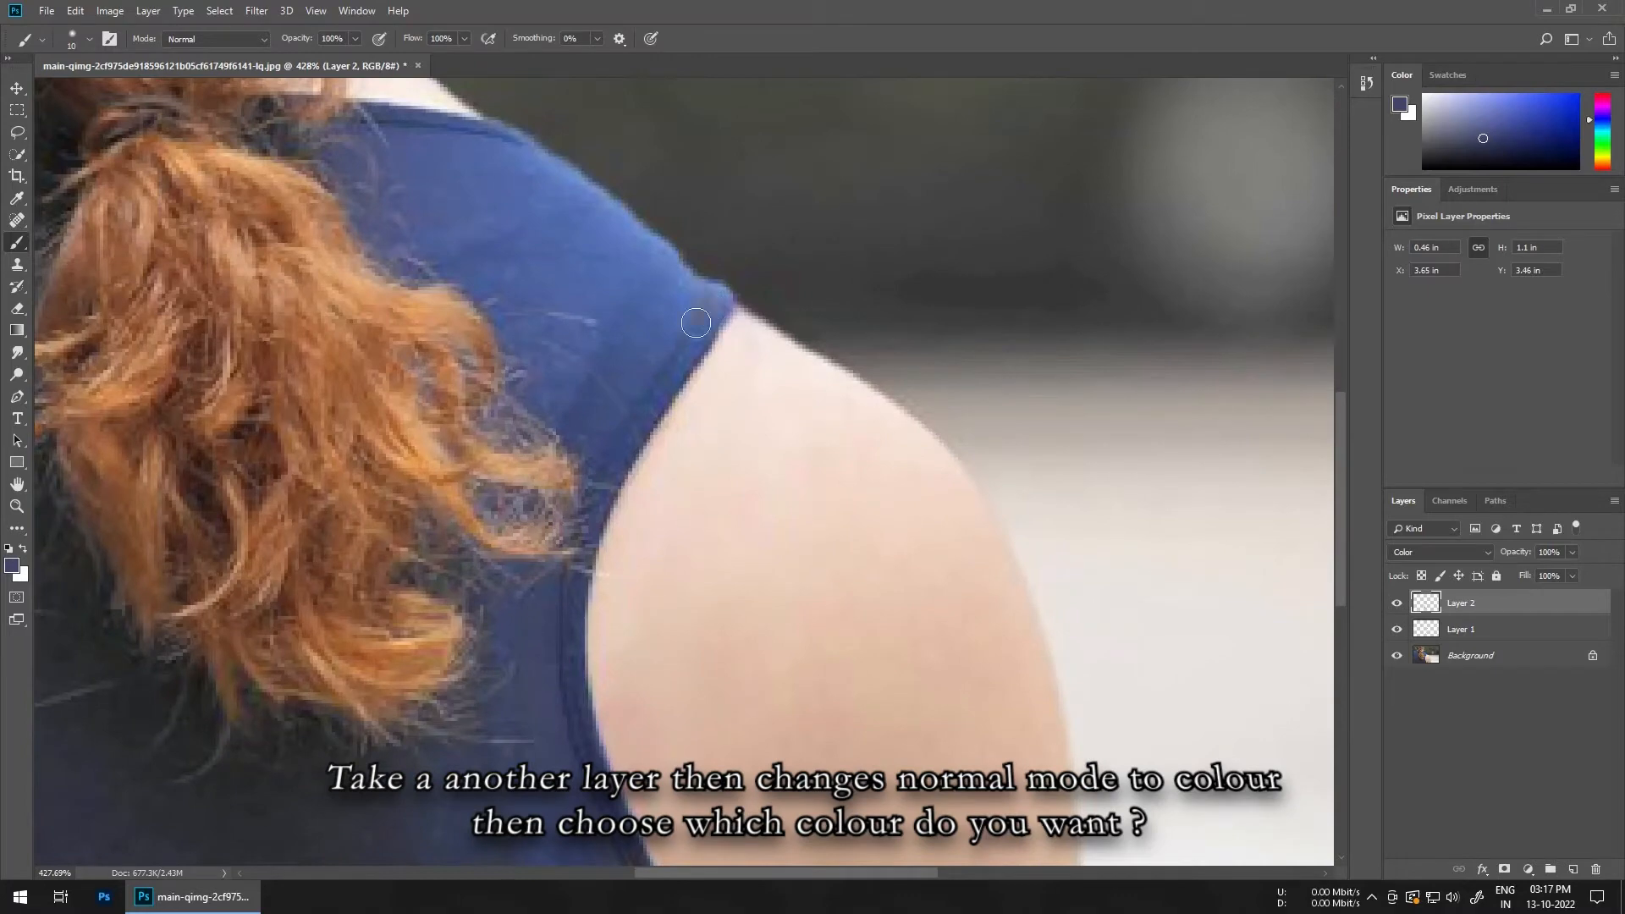
alt+click(709, 301)
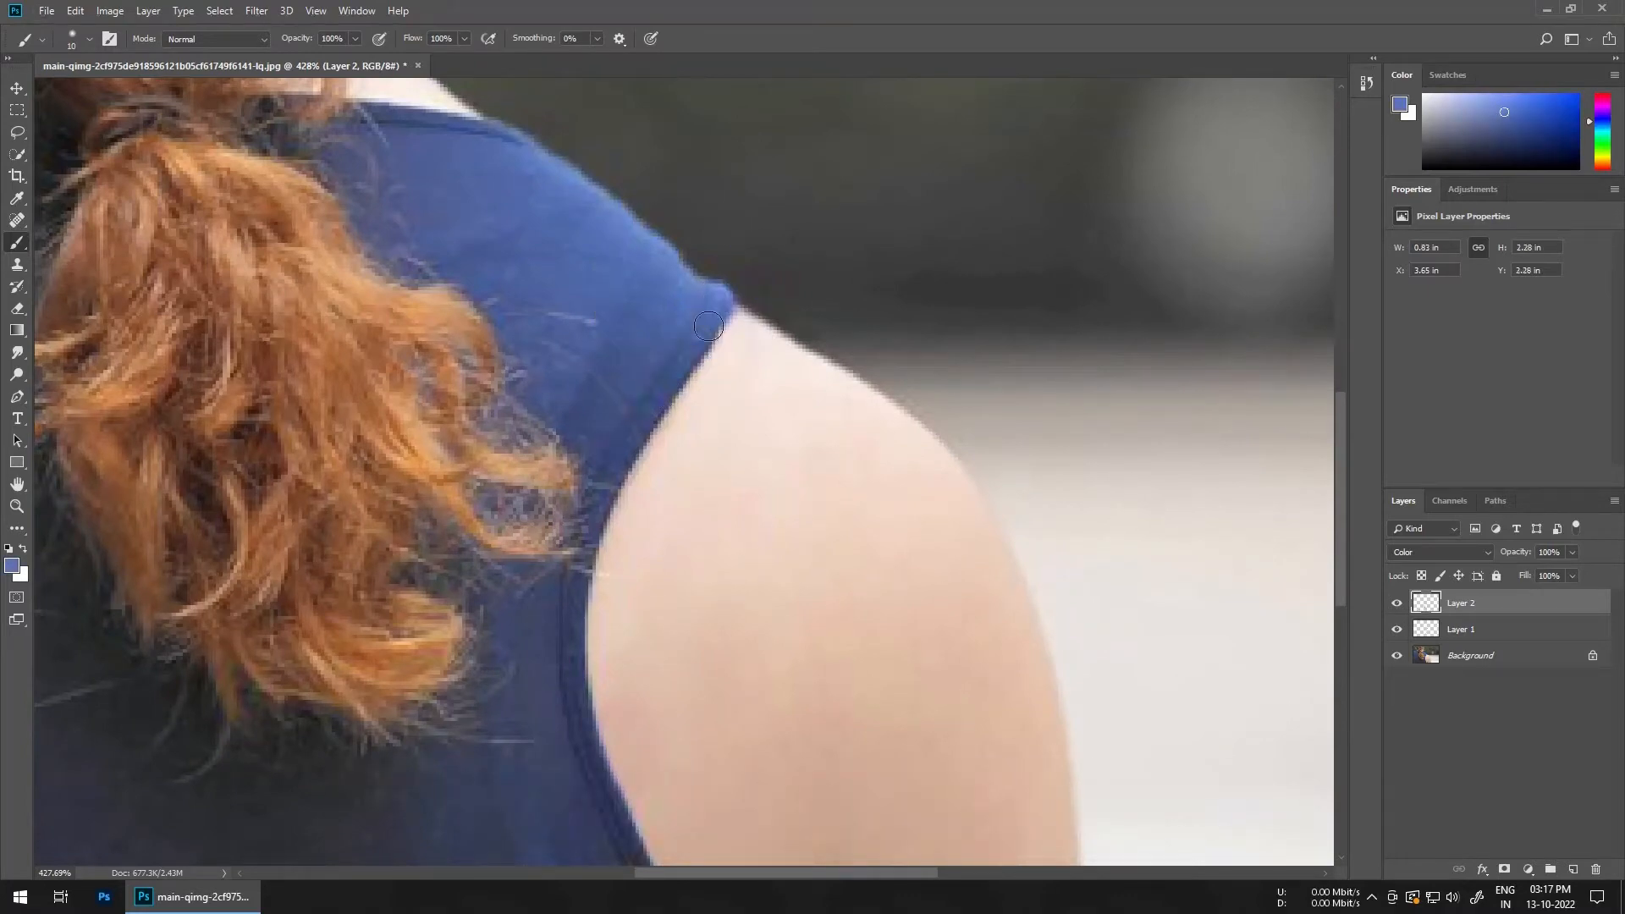
scroll(787, 389, down, 5)
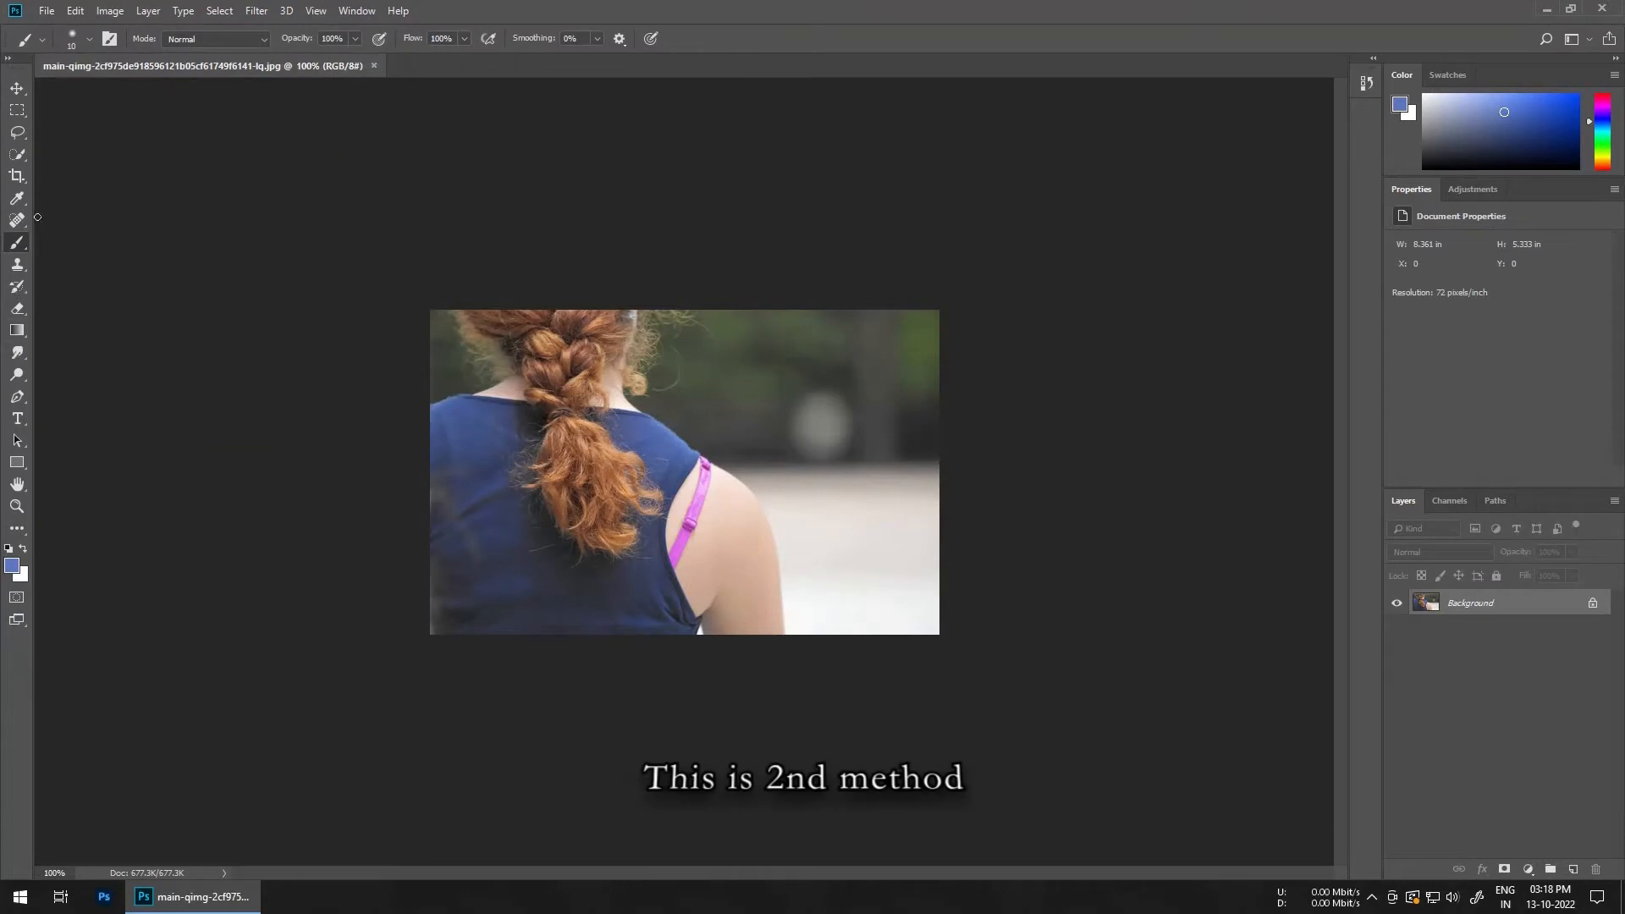
Step: On the second copy of the photo, select the Clone Stamp tool and add a new layer
click(17, 267)
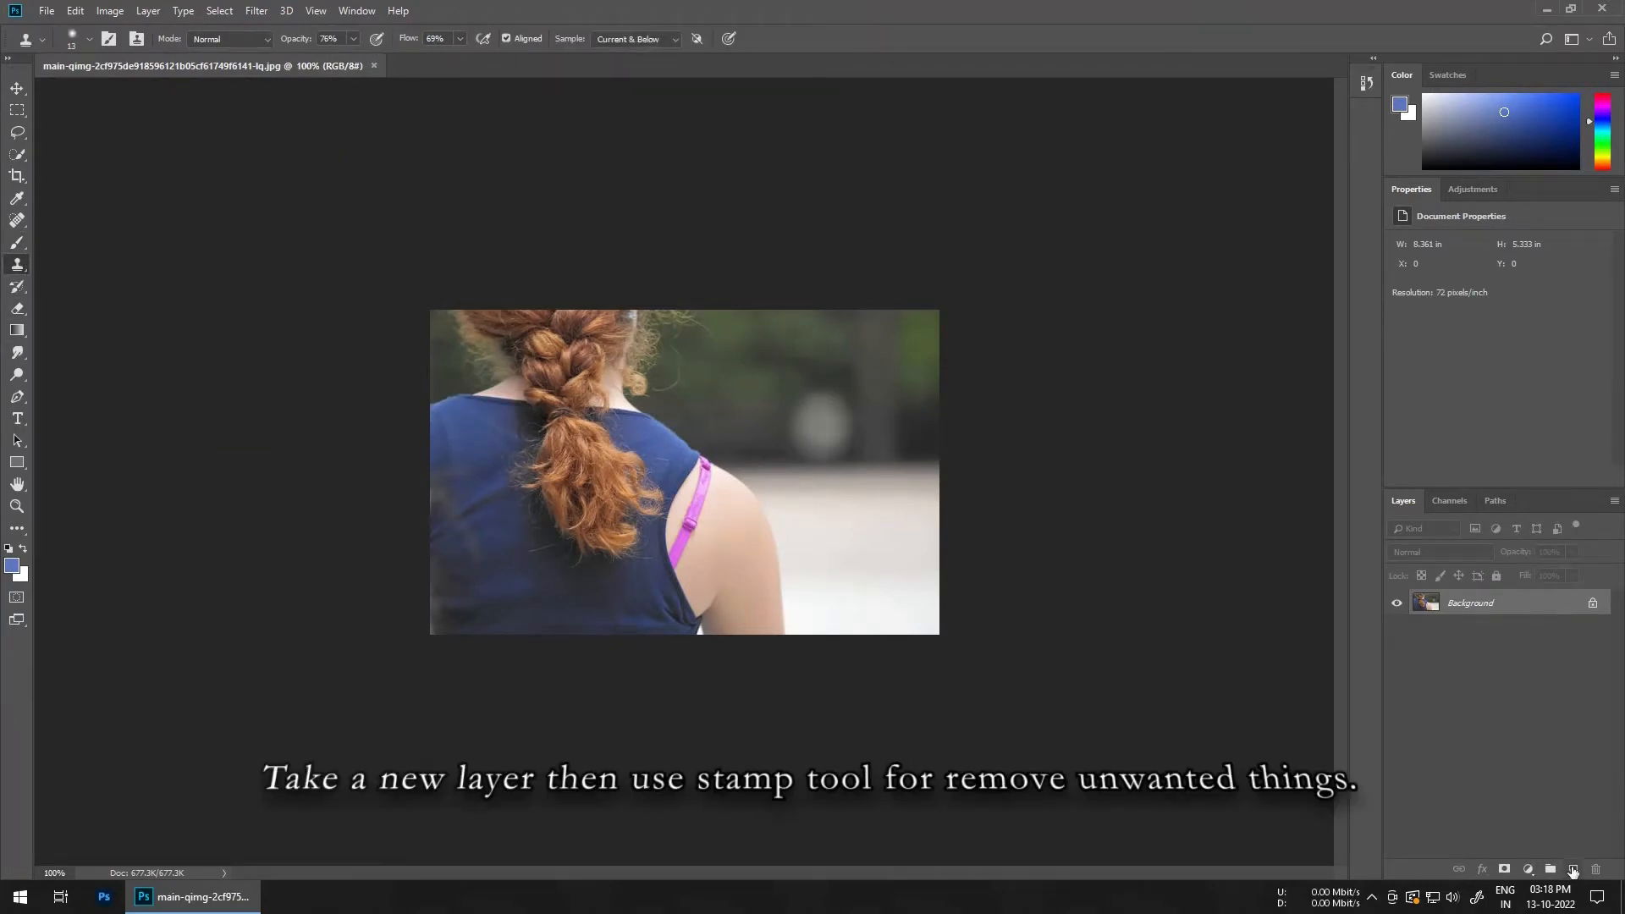
click(1573, 870)
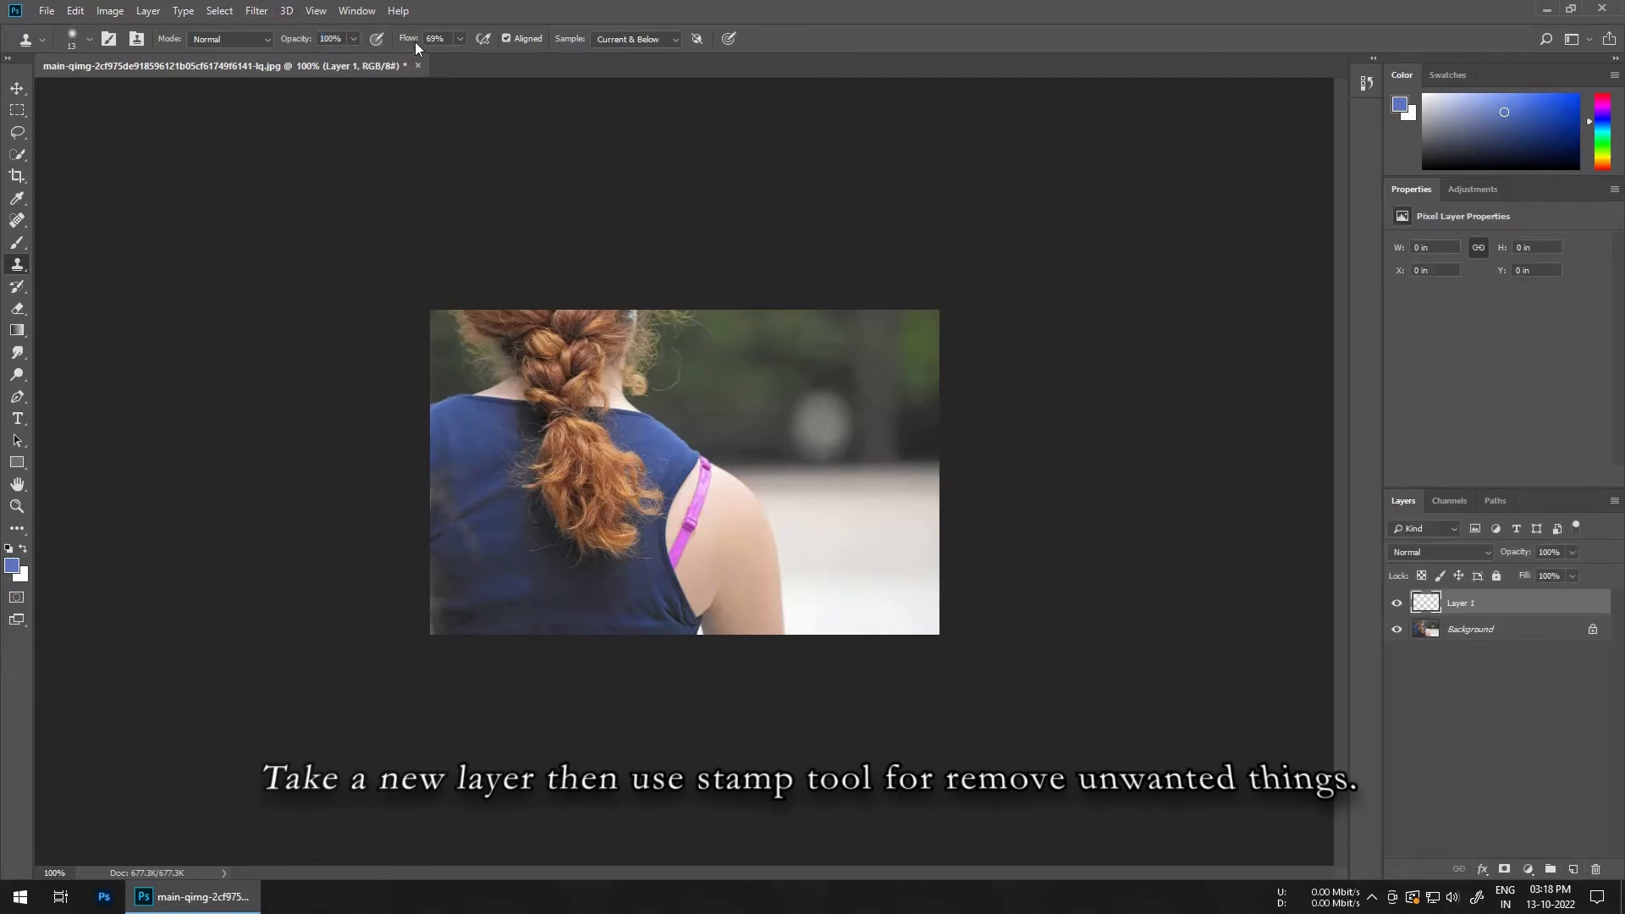
scroll(737, 645, up, 8)
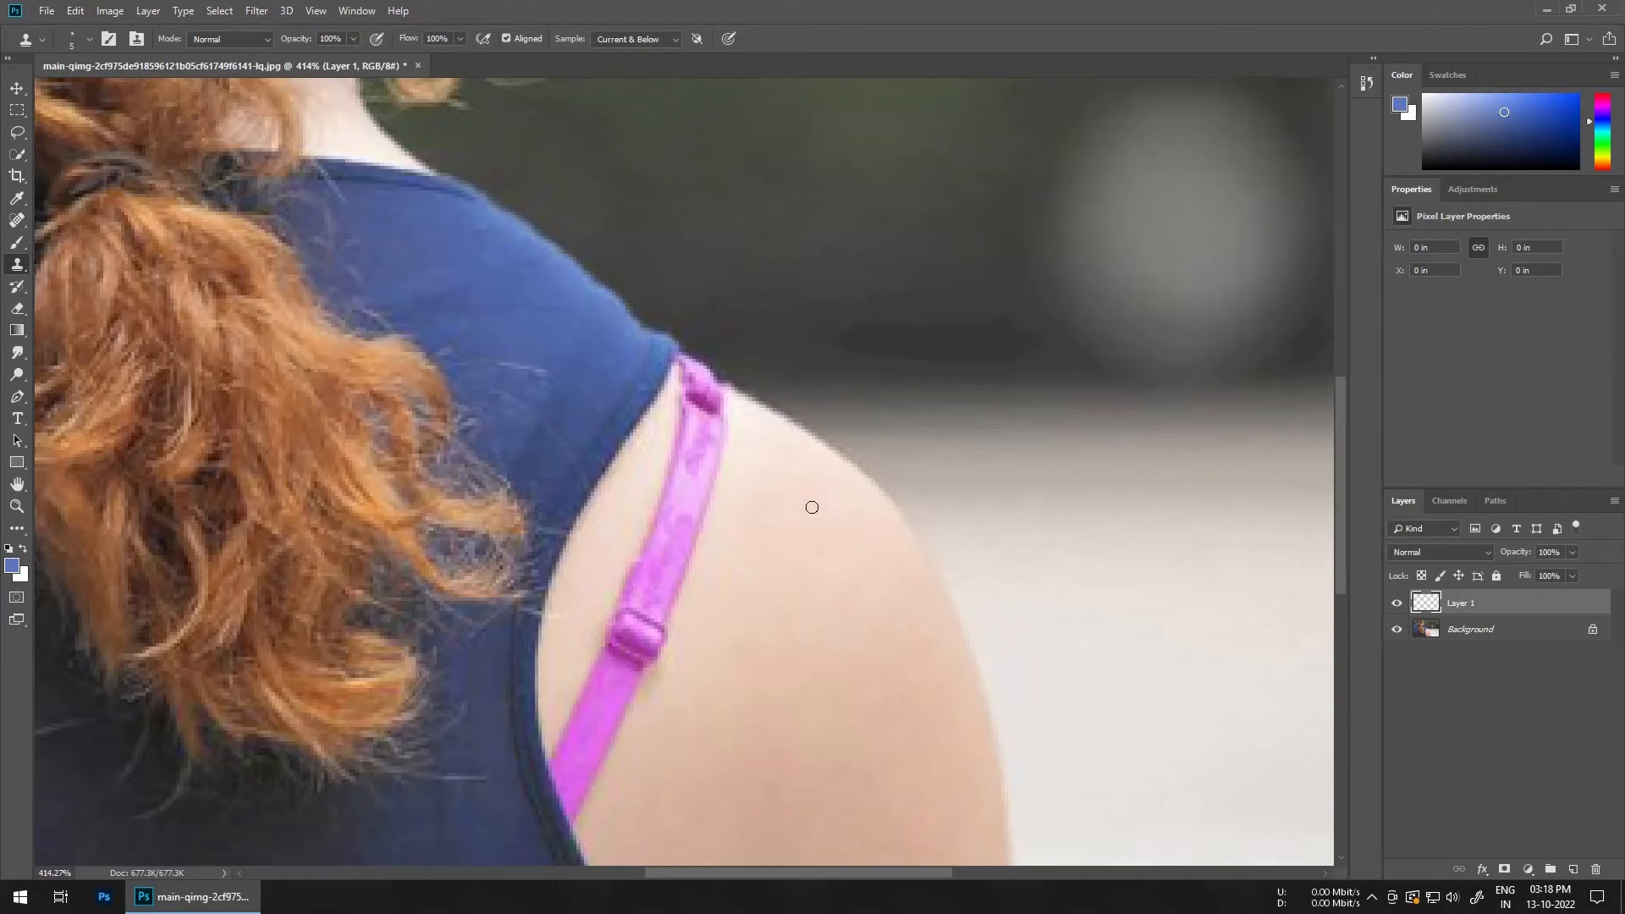
Step: Try cloning skin over the upper strap, then undo the stroke
drag(785, 506, 813, 514)
alt+click(801, 497)
mouse_move(709, 426)
mouse_down()
mouse_move(705, 506)
mouse_move(700, 433)
mouse_move(671, 536)
mouse_move(706, 481)
mouse_move(668, 502)
mouse_move(684, 468)
mouse_move(633, 607)
mouse_up()
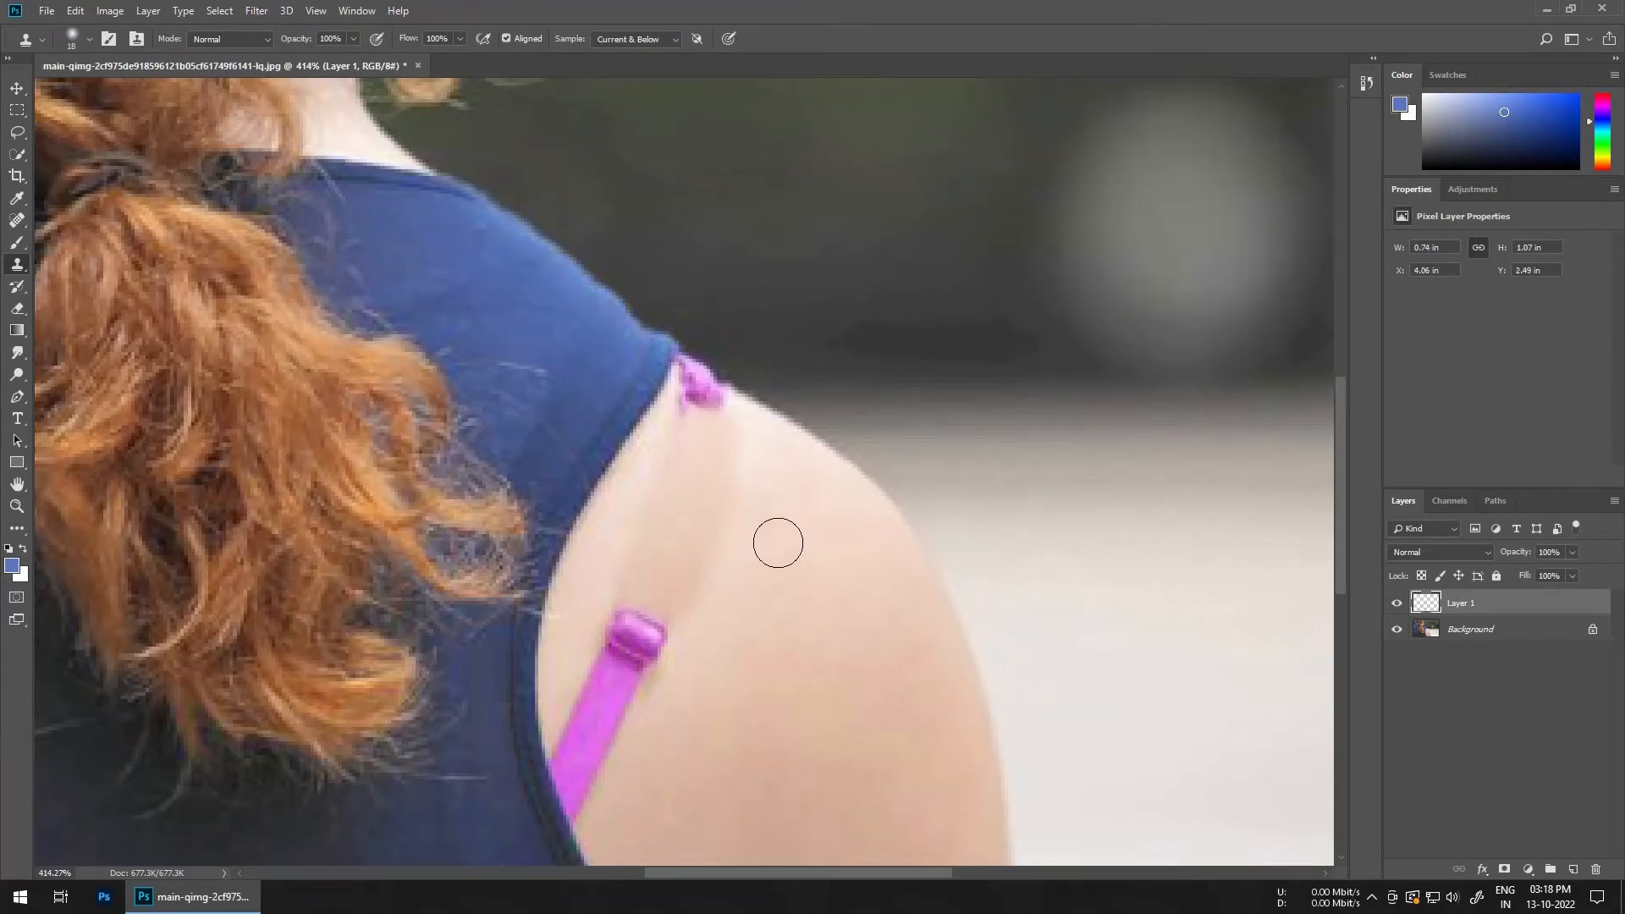
key(ctrl+z)
Step: Set the Clone Stamp opacity to 66% and clone skin over the upper strap section
drag(284, 44, 276, 43)
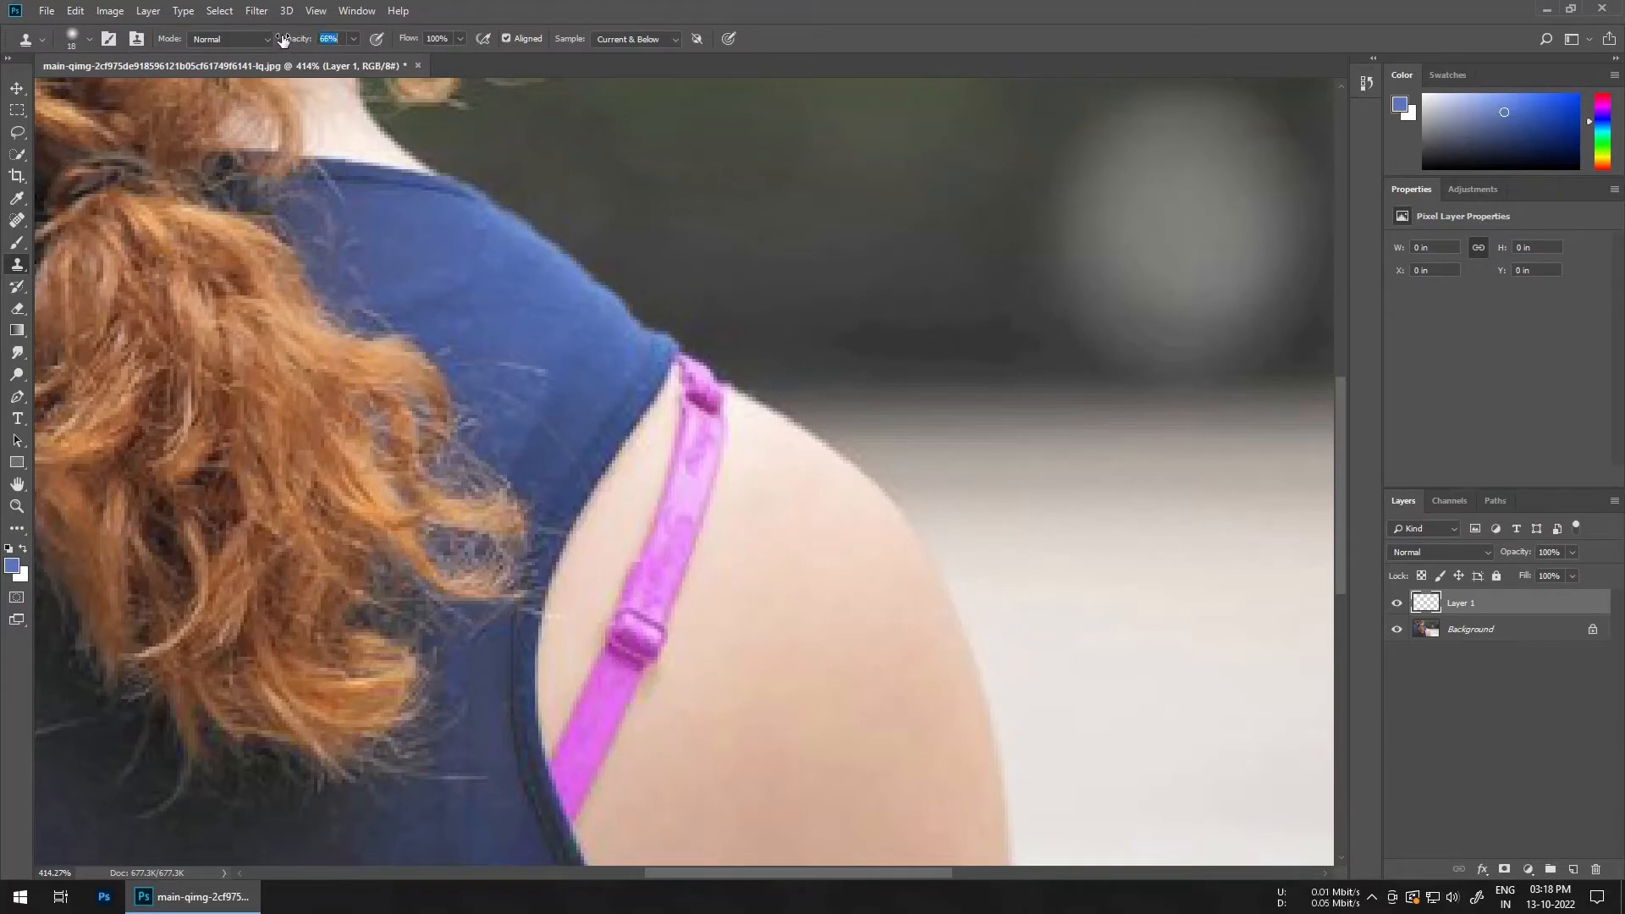
alt+click(742, 543)
drag(708, 502, 668, 602)
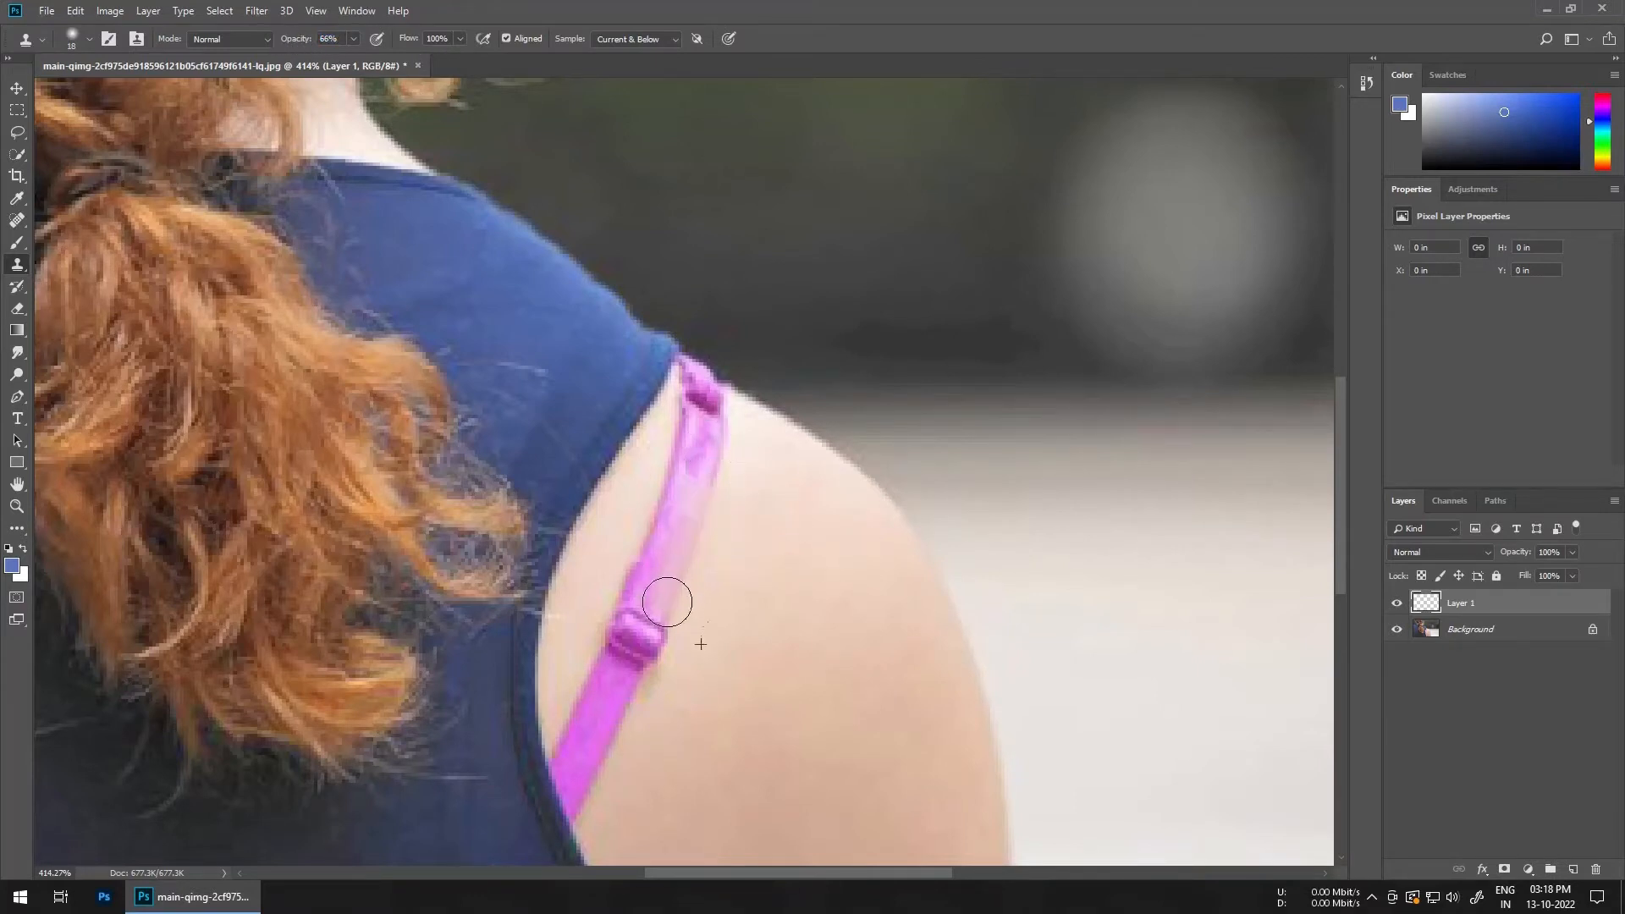
drag(709, 470, 652, 660)
mouse_move(677, 555)
mouse_down()
mouse_move(629, 670)
mouse_move(672, 488)
mouse_move(635, 610)
mouse_up()
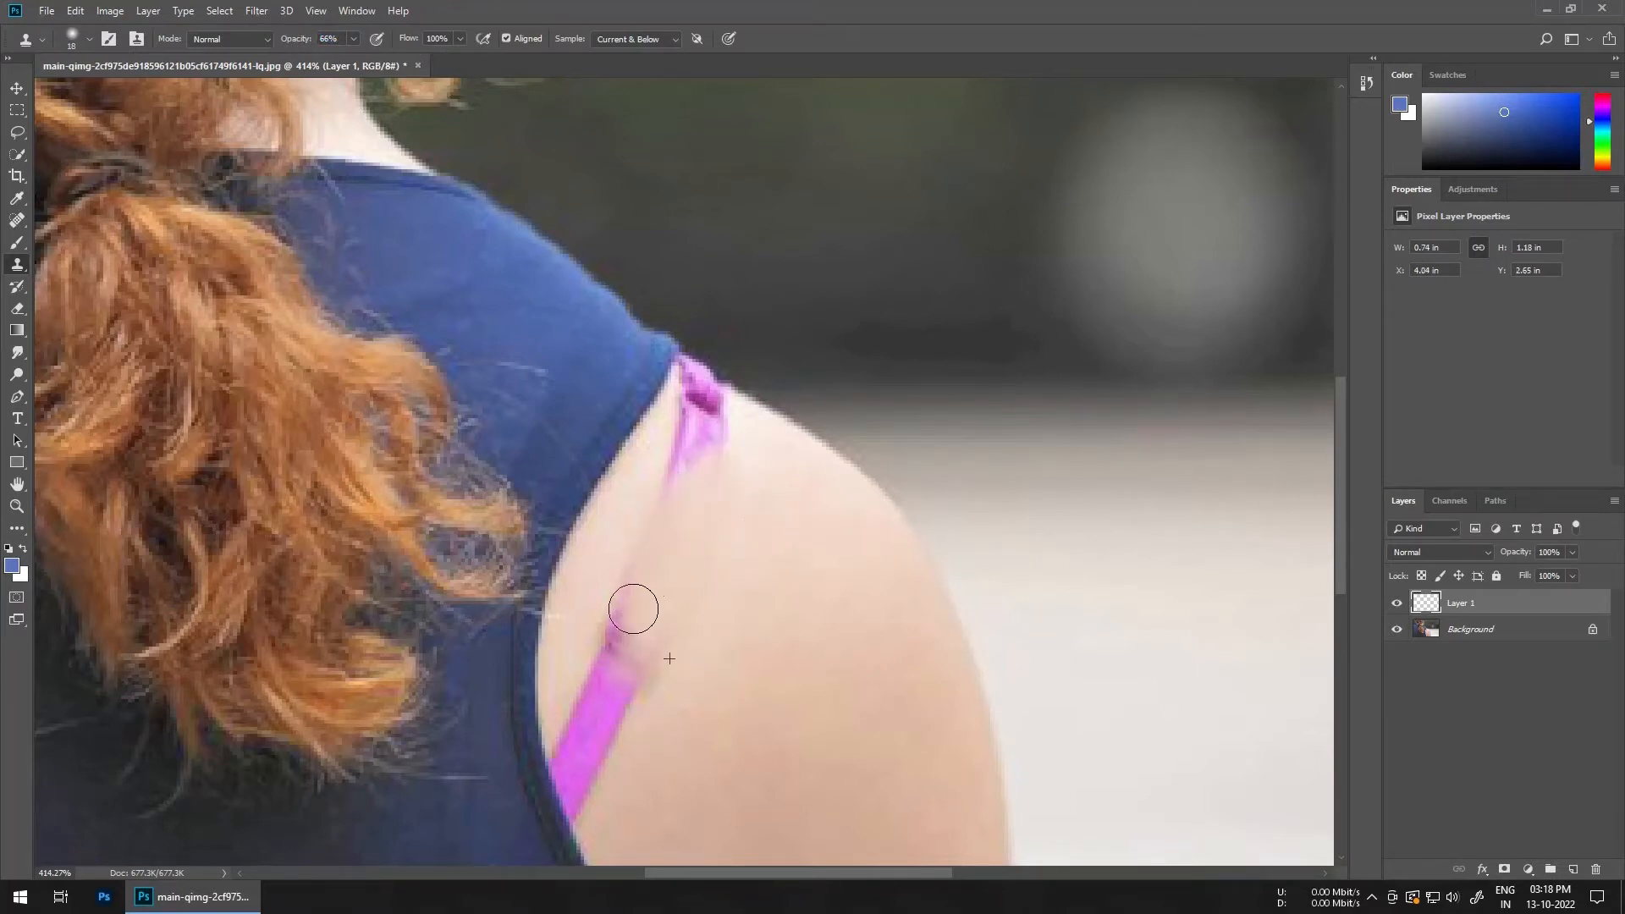
Step: Clone skin over the strap's buckle and the strap near the shoulder top
alt+right_click(719, 646)
alt+click(701, 651)
mouse_move(641, 670)
mouse_down()
mouse_move(630, 633)
mouse_move(613, 639)
mouse_up()
alt+click(701, 716)
alt+right_click(742, 527)
alt+click(753, 499)
mouse_move(731, 453)
mouse_down()
mouse_move(767, 492)
mouse_move(767, 453)
mouse_move(715, 400)
mouse_move(766, 448)
mouse_move(763, 428)
mouse_move(687, 378)
mouse_move(741, 431)
mouse_move(684, 375)
mouse_up()
Step: Continue cloning over the remaining strap pieces near the top of the shoulder
alt+right_click(772, 463)
alt+click(770, 461)
alt+right_click(769, 446)
alt+click(764, 428)
alt+click(734, 427)
alt+right_click(733, 480)
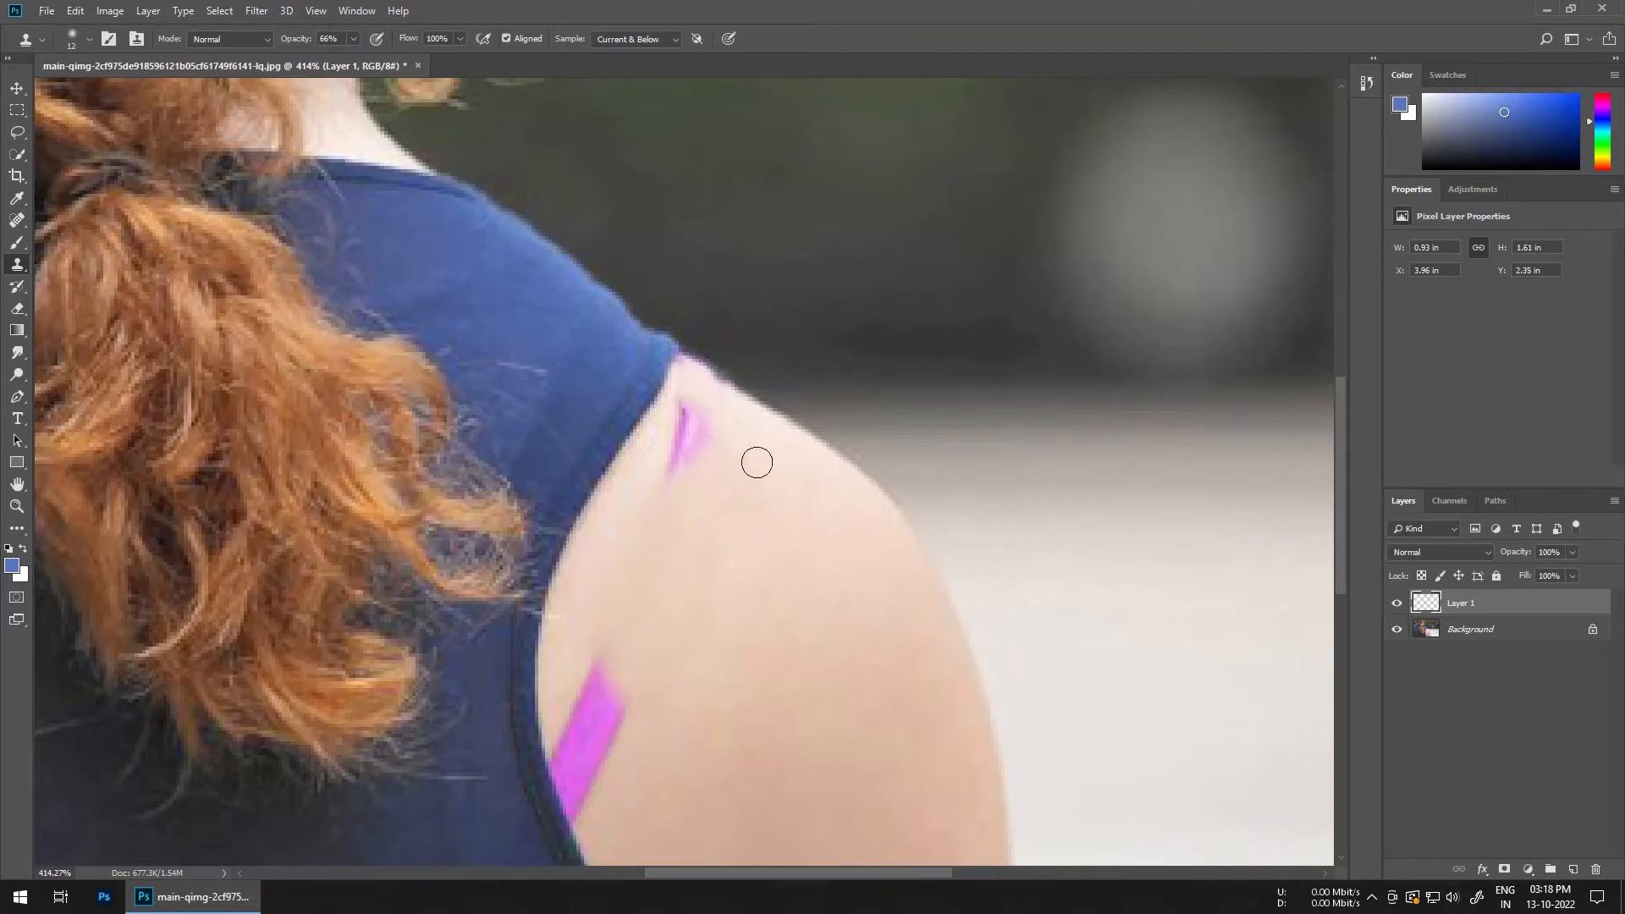
alt+click(727, 447)
drag(700, 431, 672, 488)
alt+right_click(727, 518)
alt+click(727, 481)
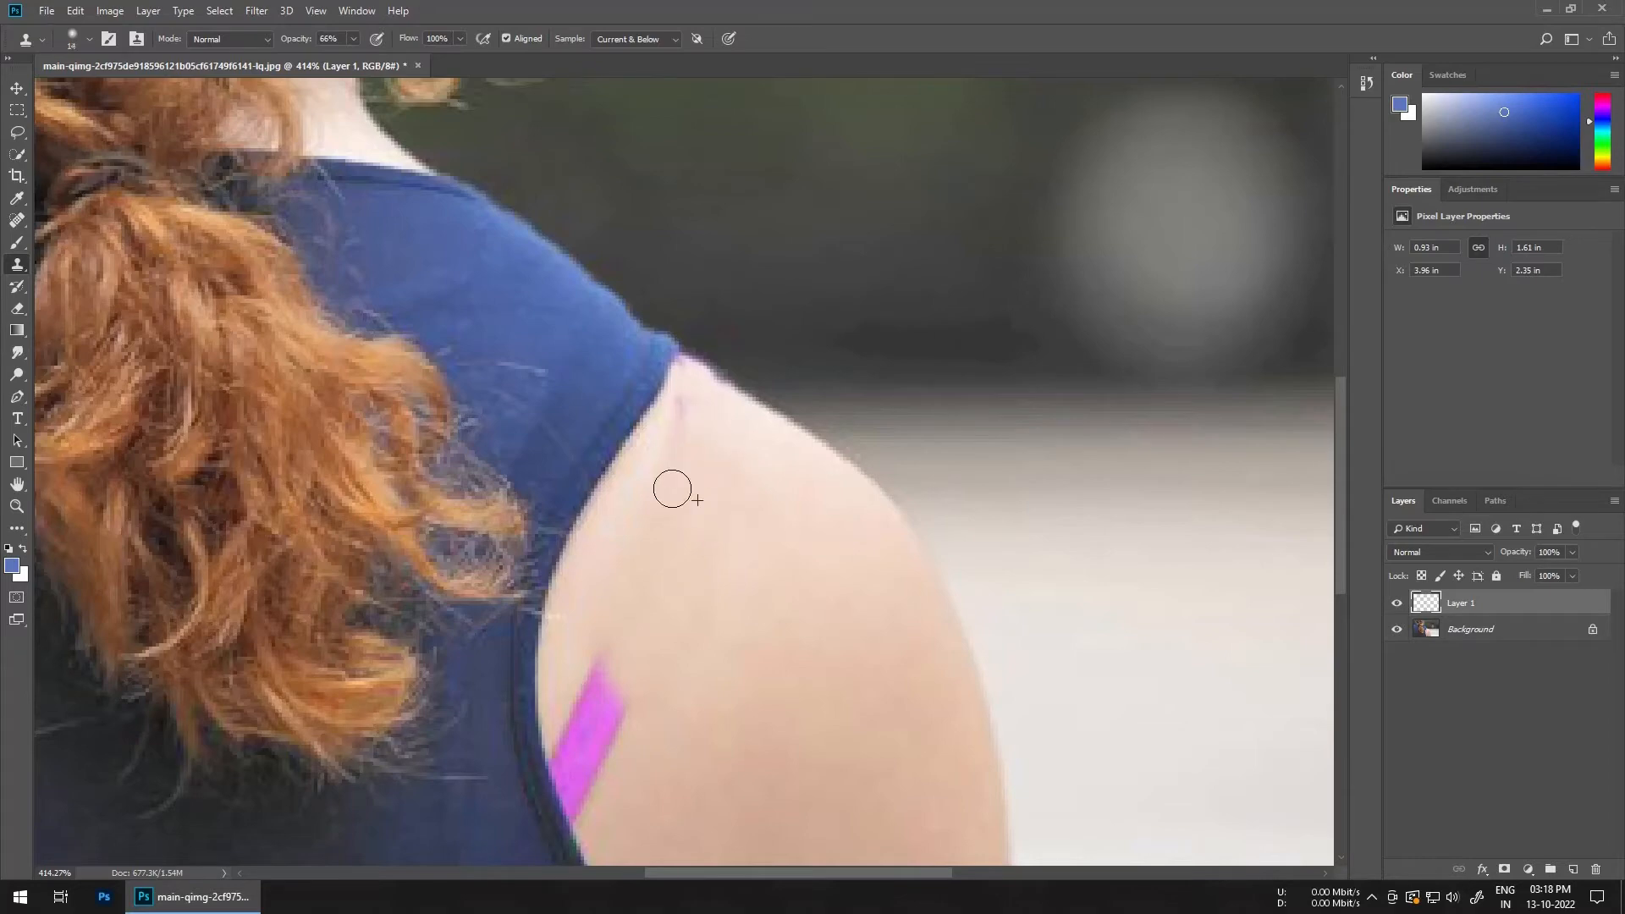
alt+right_click(668, 465)
drag(668, 376, 674, 365)
key(ctrl+z)
Step: Clone away the pink remnant where the strap meets the shirt at the shoulder top
scroll(654, 388, up, 3)
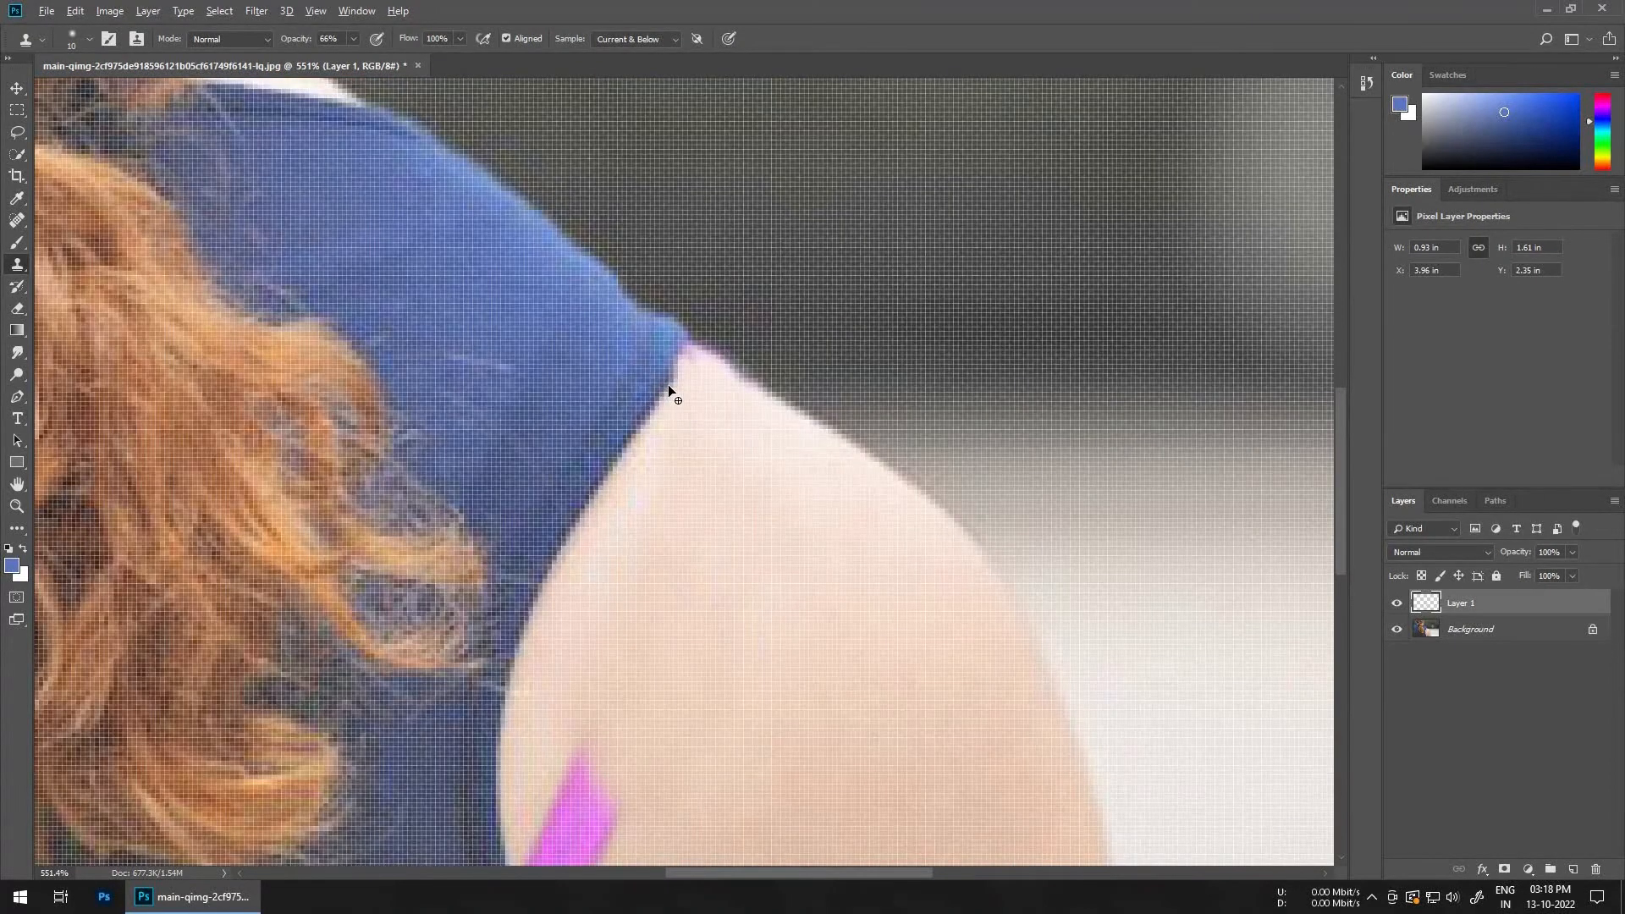
mouse_move(671, 366)
mouse_down()
mouse_move(682, 355)
mouse_move(725, 390)
mouse_up()
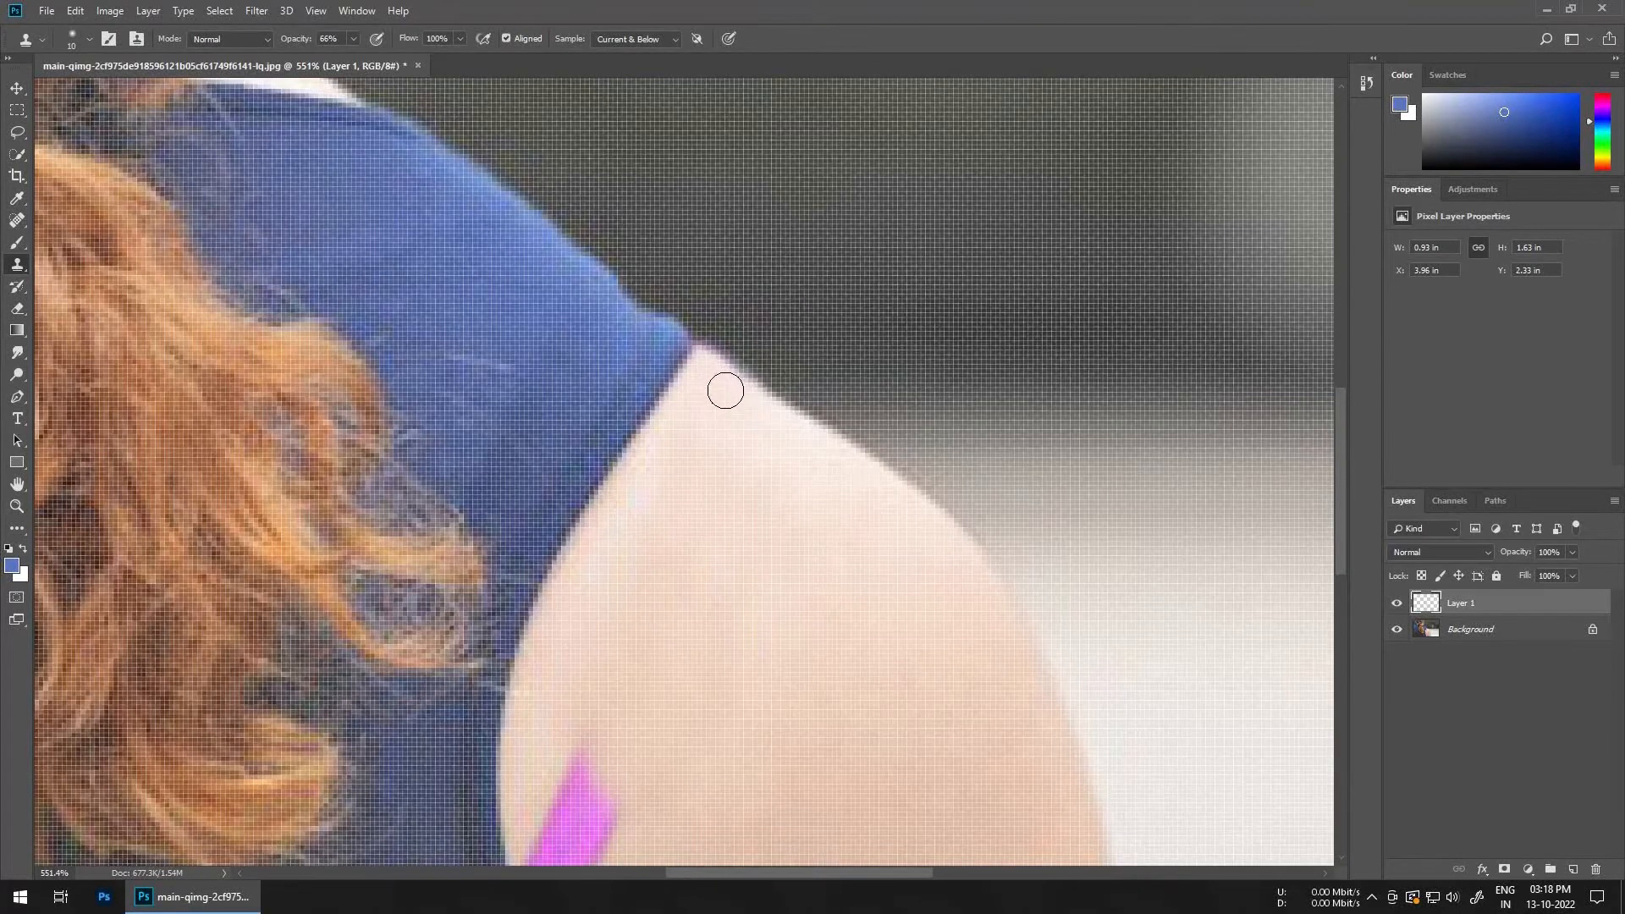
scroll(726, 391, down, 5)
scroll(678, 454, up, 4)
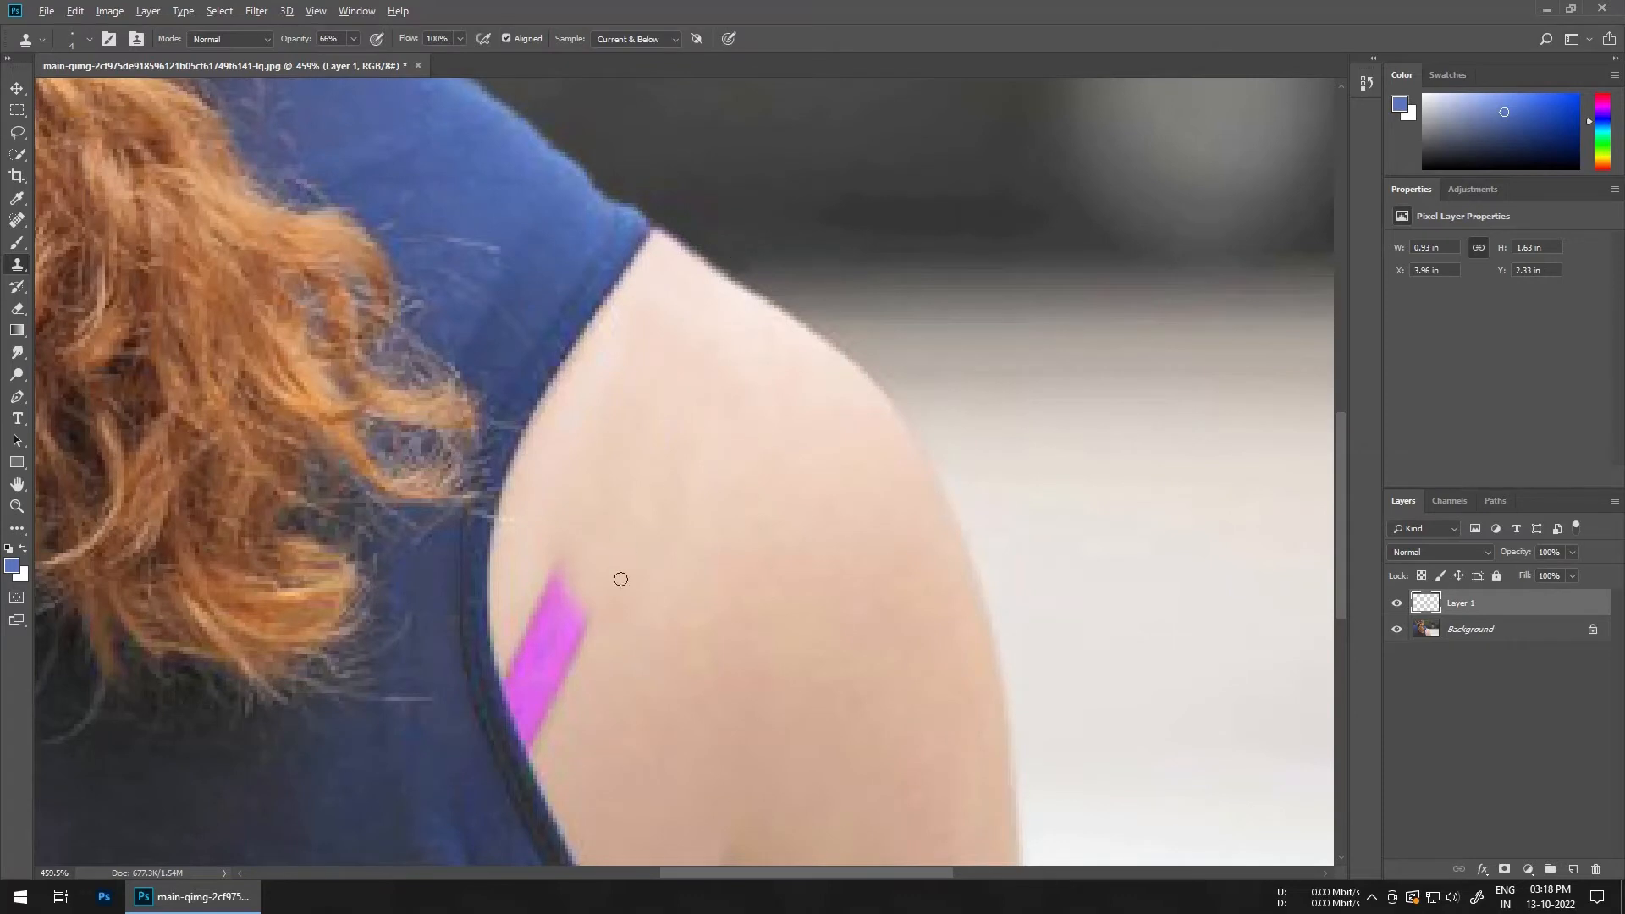
Step: Enlarge the brush and clone skin over the lower strap section near the armhole
key(])
key(])
key(])
key(])
key(])
key(])
key(])
key(])
alt+click(688, 605)
mouse_move(569, 590)
mouse_down()
mouse_move(582, 692)
mouse_move(544, 582)
mouse_up()
mouse_move(607, 695)
mouse_down()
mouse_move(608, 569)
mouse_move(552, 564)
mouse_move(558, 602)
mouse_up()
alt+click(614, 521)
alt+click(581, 623)
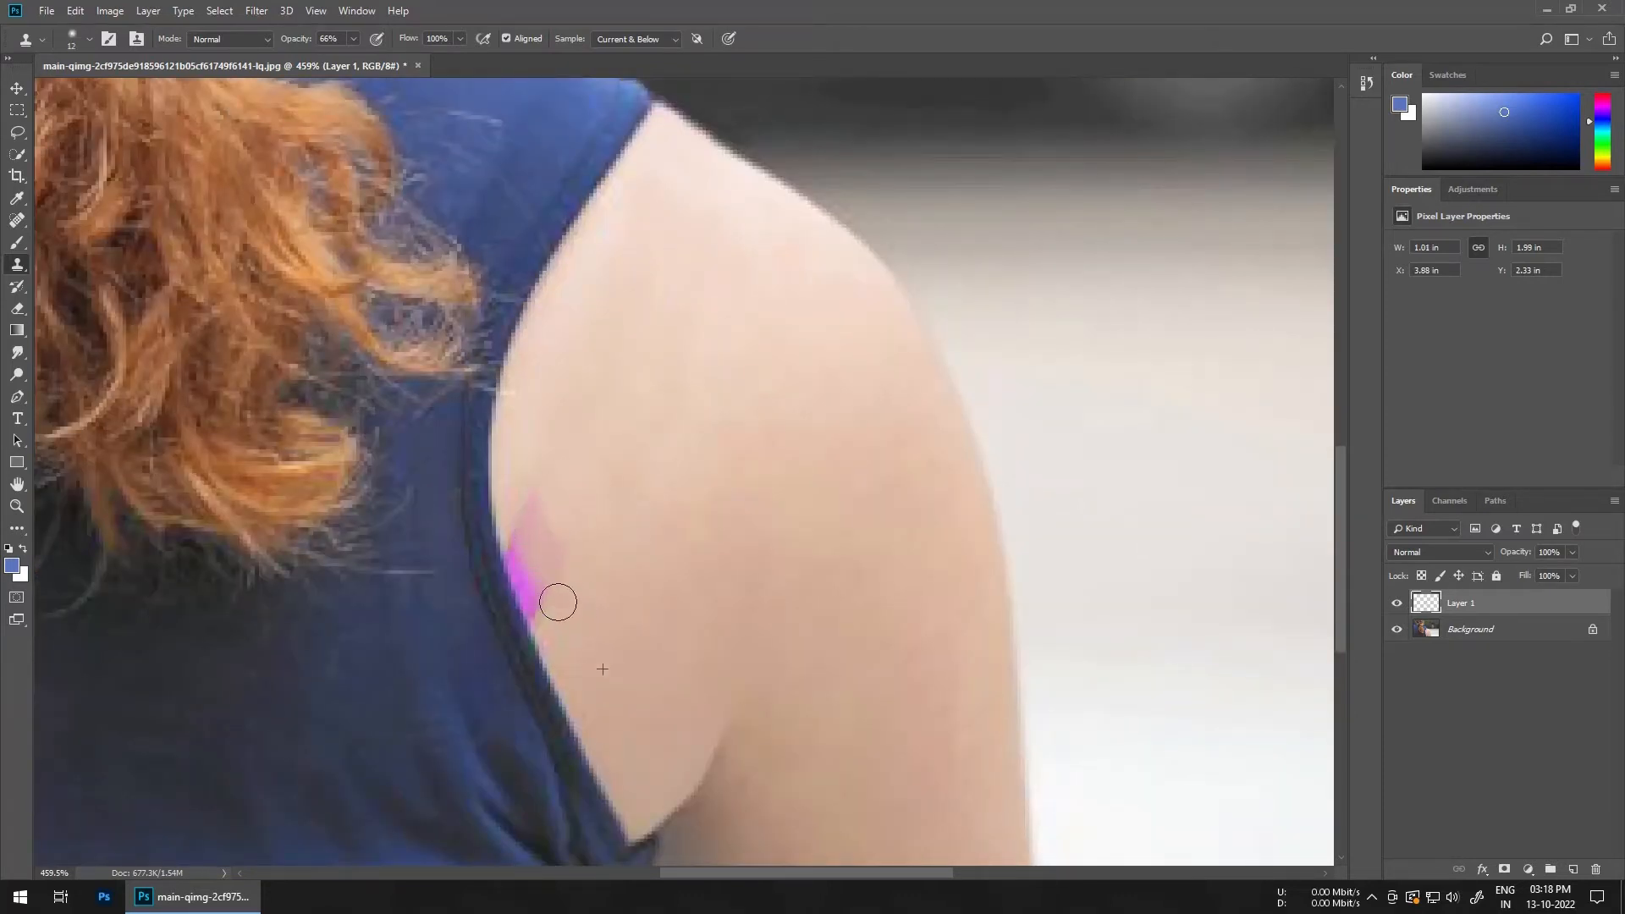
Step: Clone over the last pink traces along the armhole edge
alt+right_click(592, 581)
alt+click(597, 537)
mouse_move(550, 535)
mouse_down()
mouse_move(534, 526)
mouse_move(529, 563)
mouse_up()
alt+right_click(573, 628)
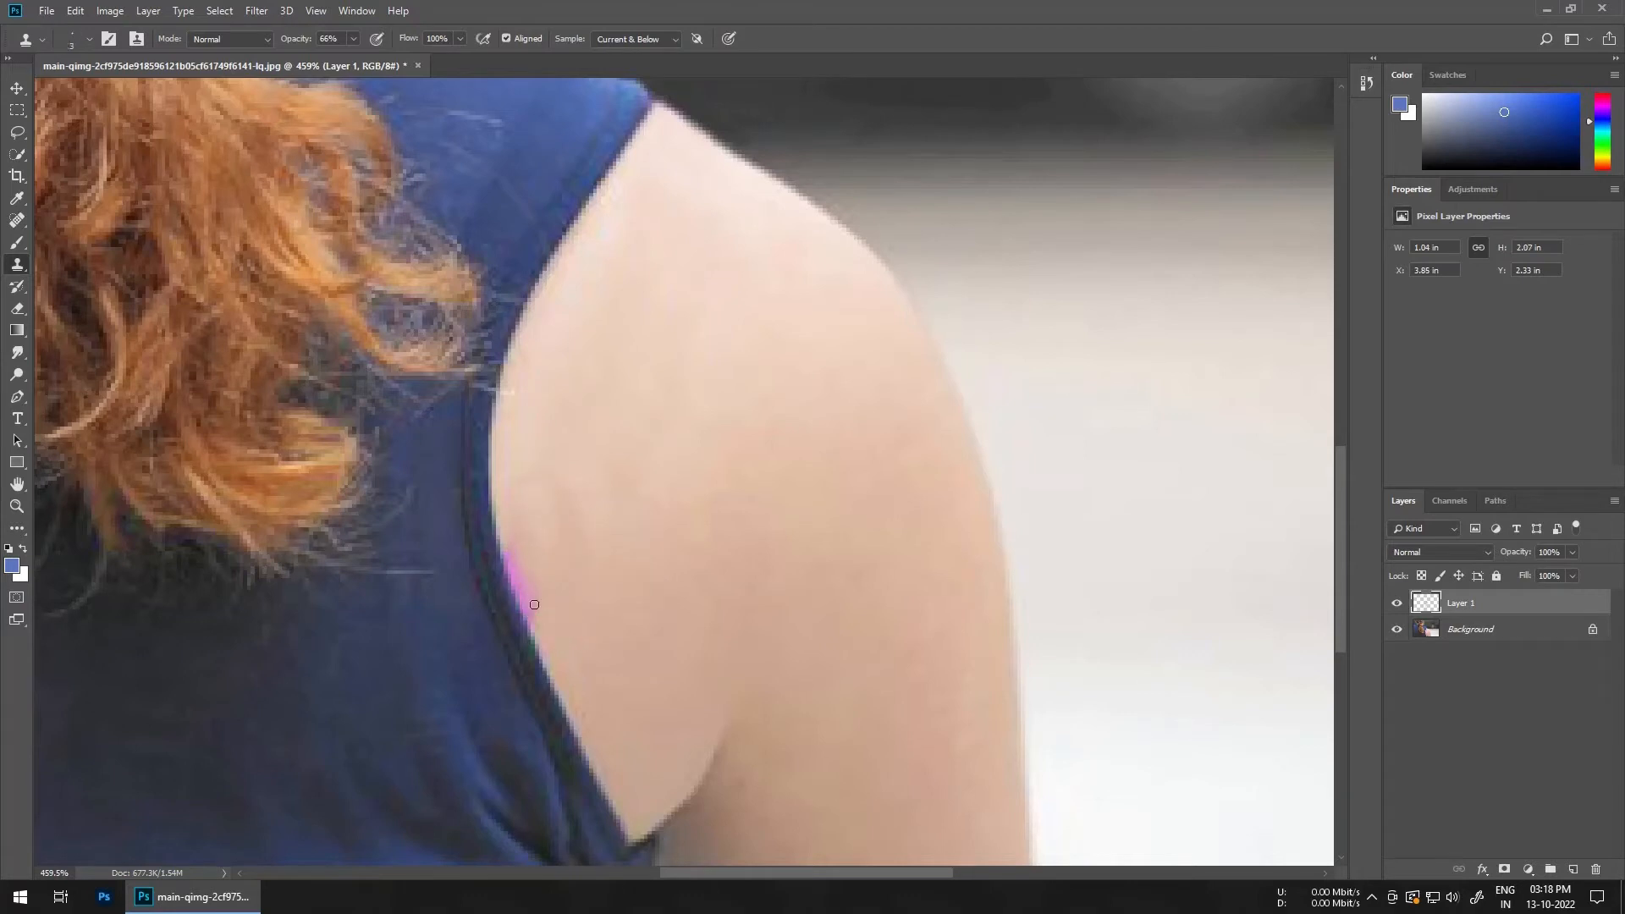
alt+right_click(564, 598)
mouse_move(542, 625)
mouse_down()
mouse_move(507, 544)
mouse_move(535, 627)
mouse_up()
alt+right_click(563, 606)
alt+right_click(581, 522)
scroll(593, 385, down, 5)
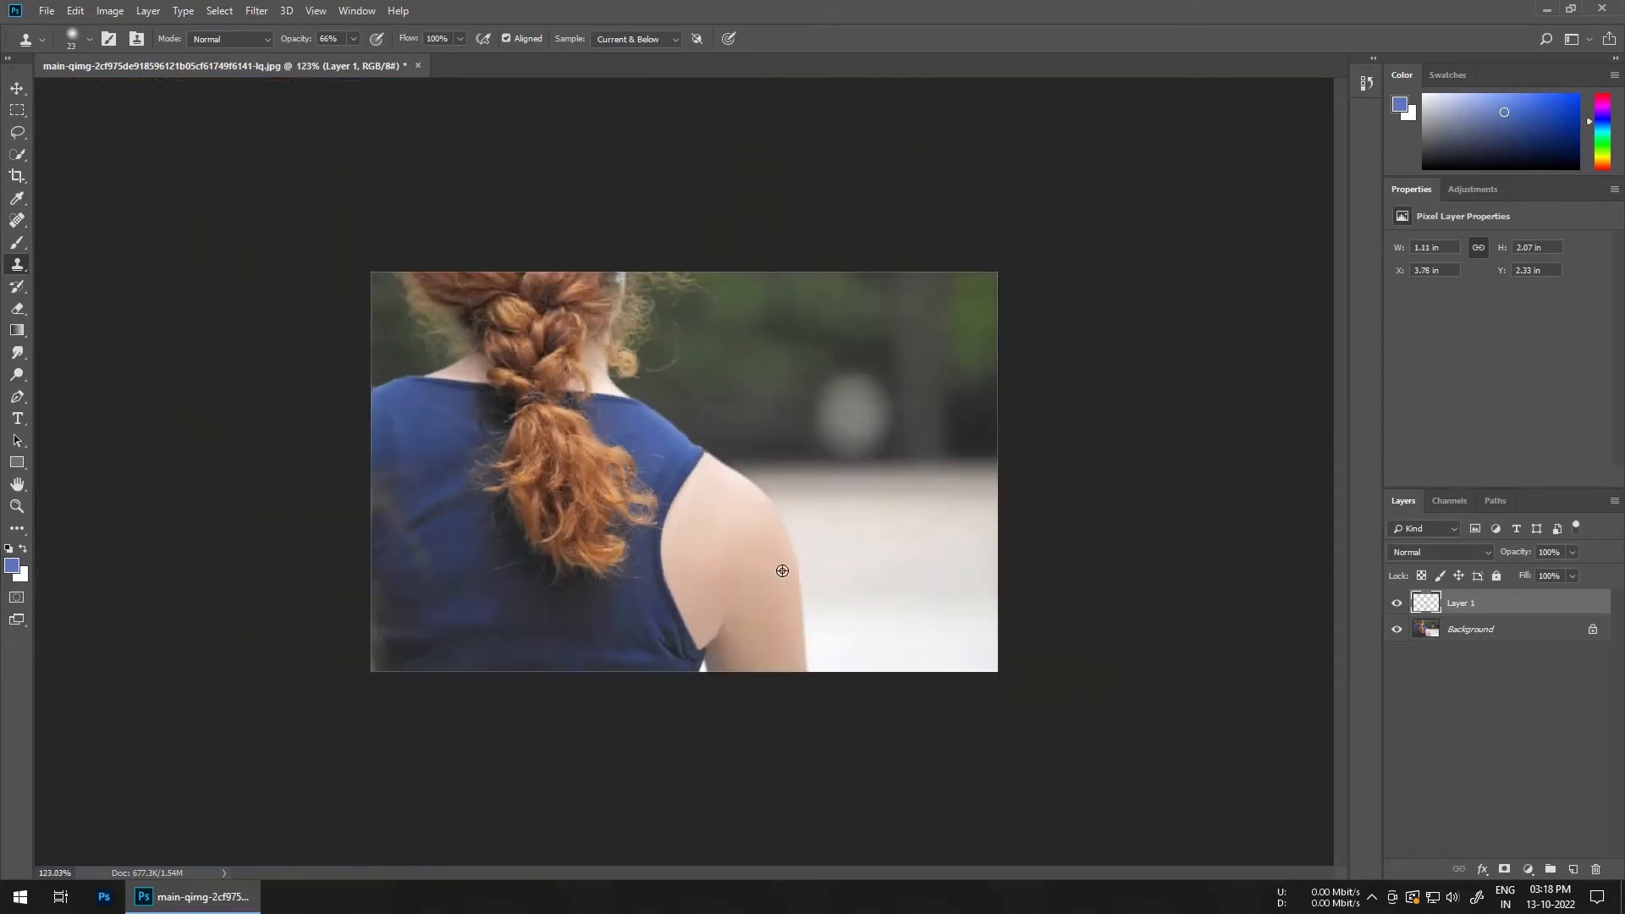
Step: Clone along the lower armhole edge to smooth the remaining traces
scroll(752, 478, up, 2)
scroll(820, 622, down, 1)
scroll(682, 653, up, 11)
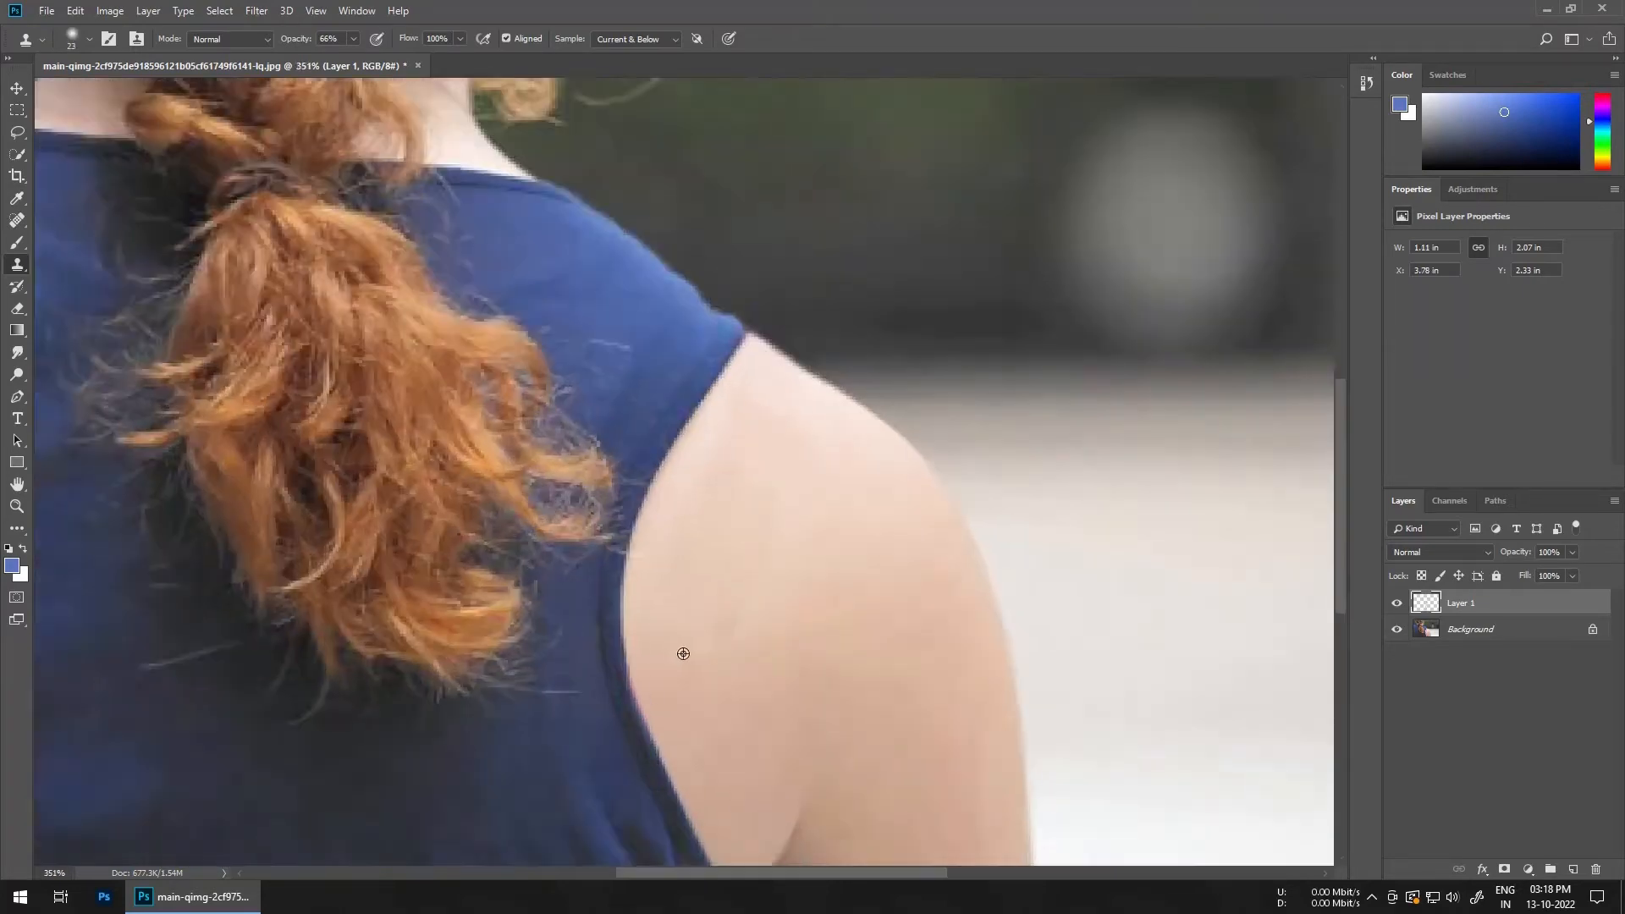
alt+right_click(620, 703)
drag(576, 761, 612, 547)
key(bracketleft)
scroll(590, 538, down, 3)
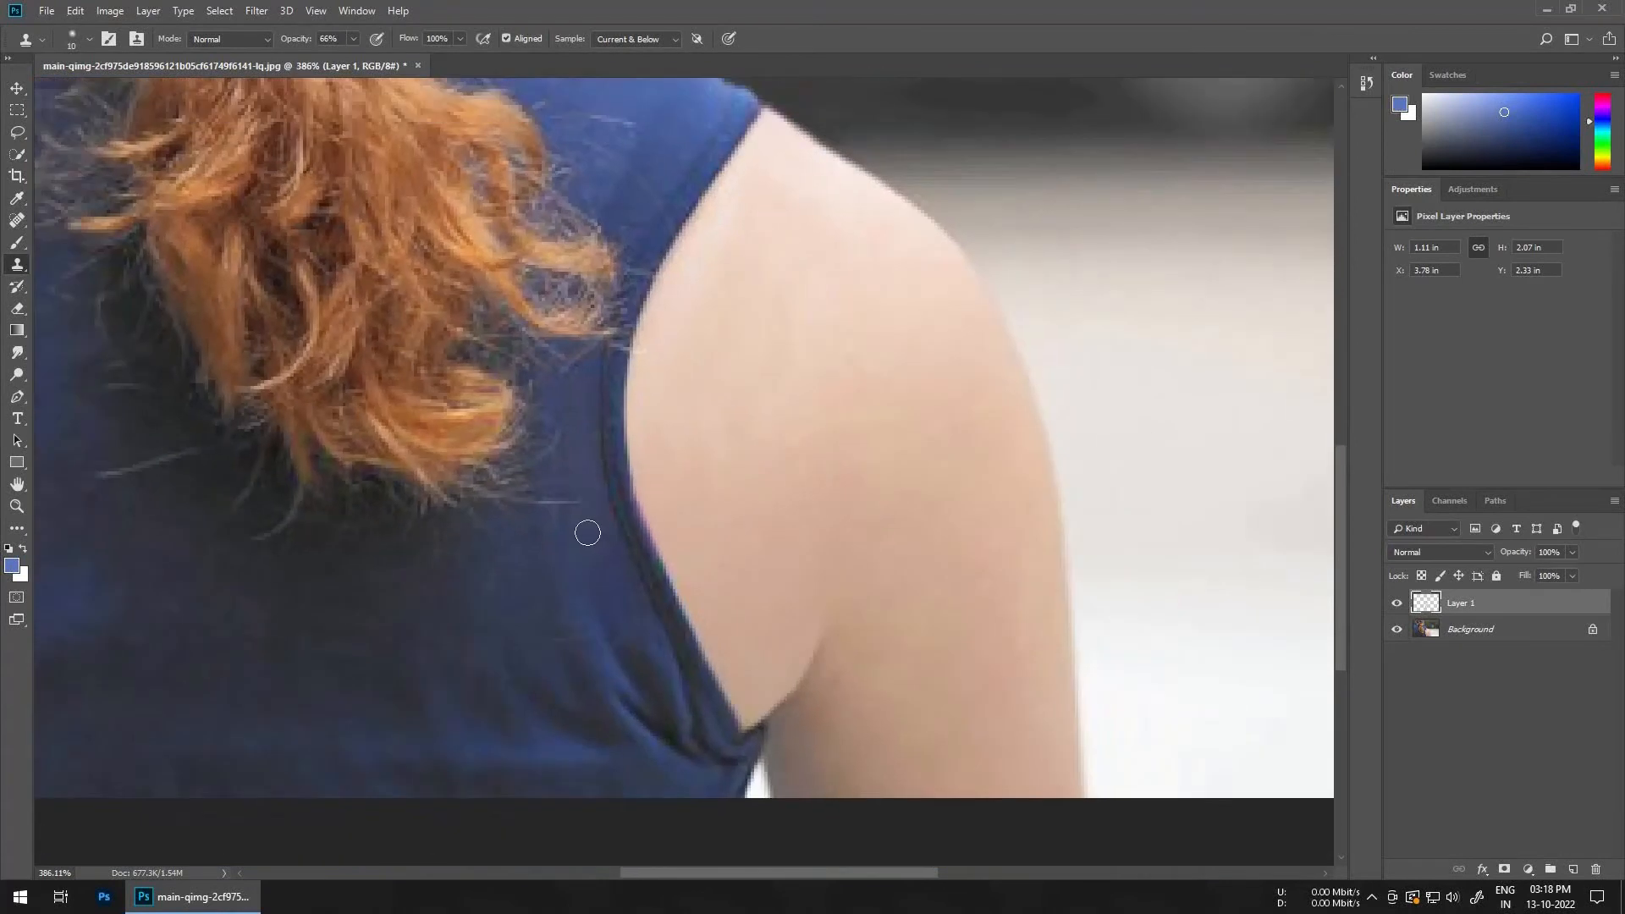
Step: Hide Layer 1 to show the original image
alt+right_click(631, 515)
scroll(620, 597, down, 8)
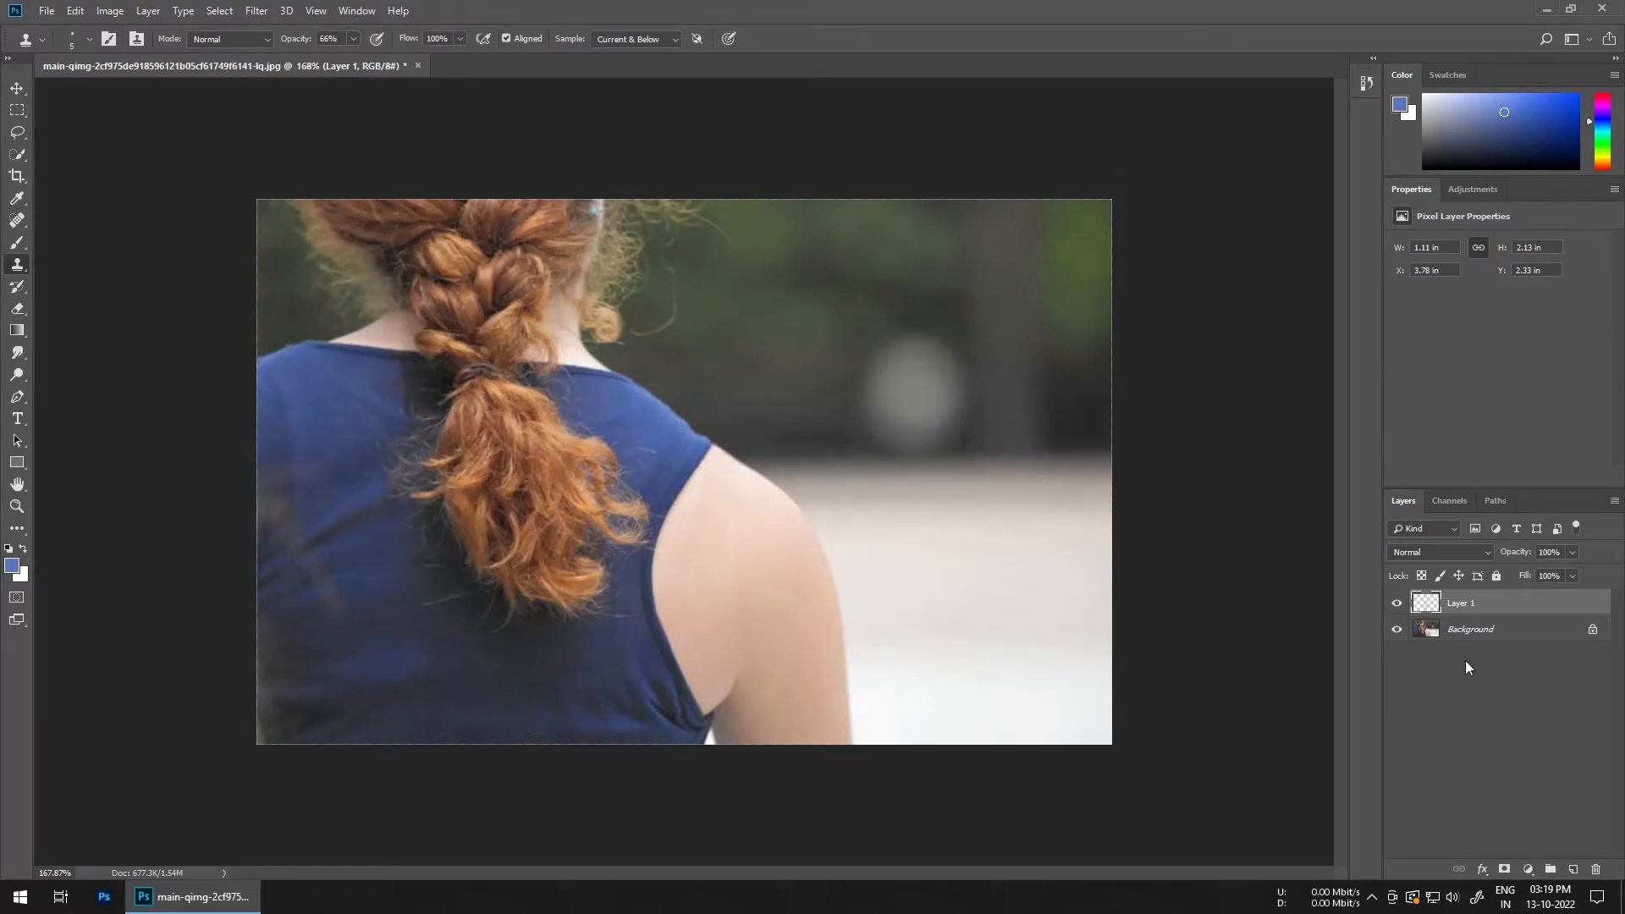
click(1398, 604)
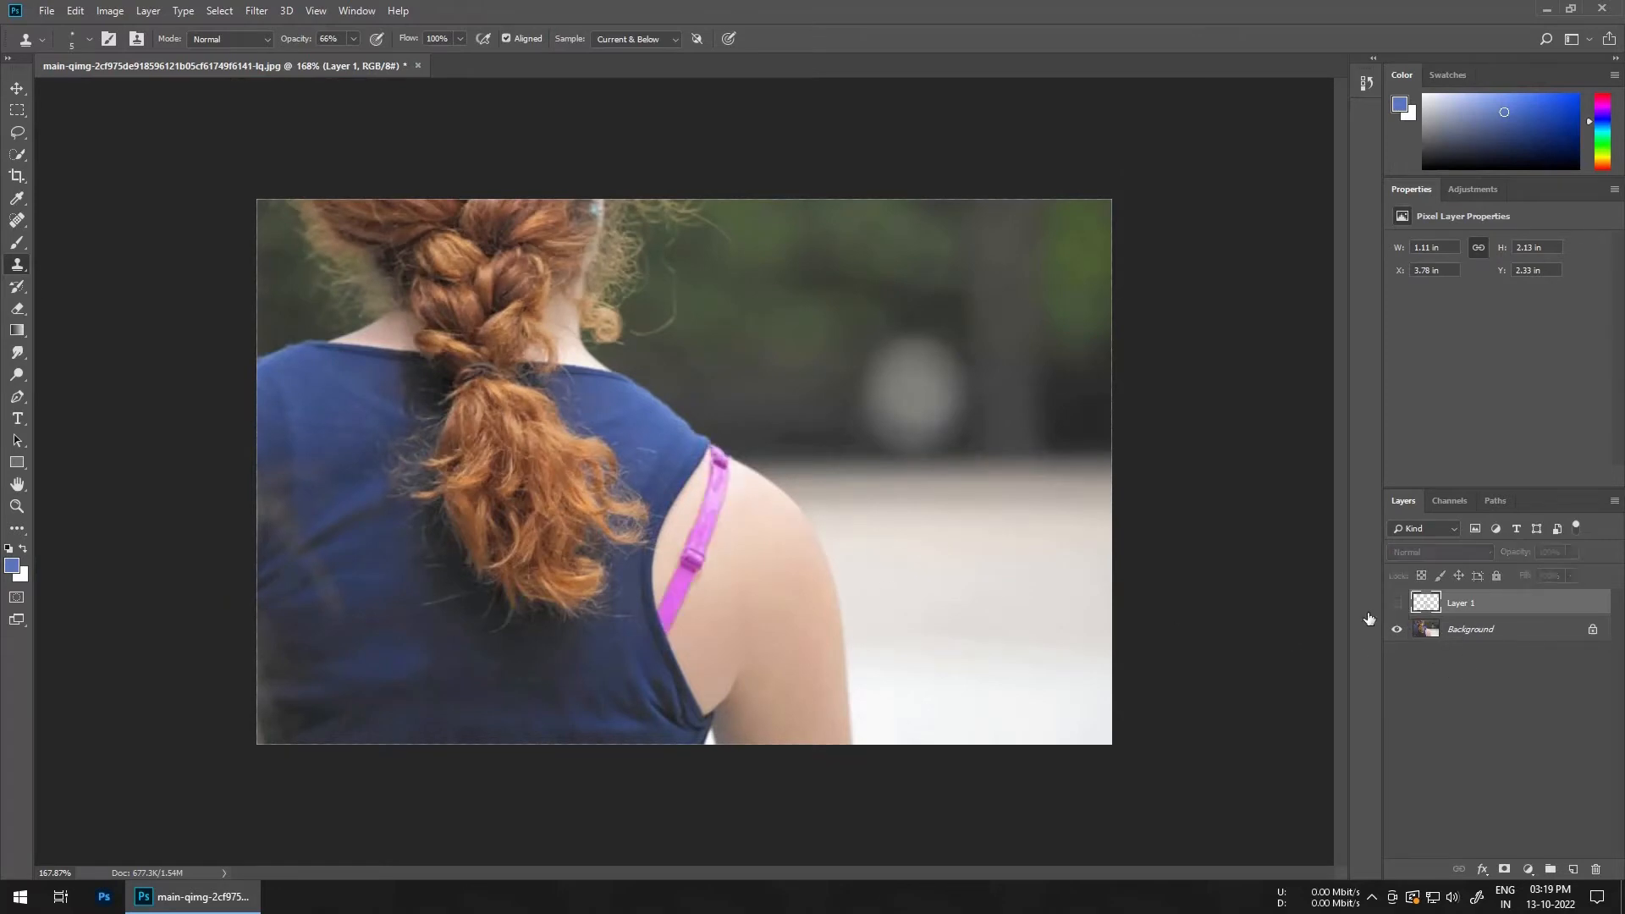
Step: Duplicate the Background layer and switch to the Spot Healing Brush tool
click(1474, 636)
key(ctrl+j)
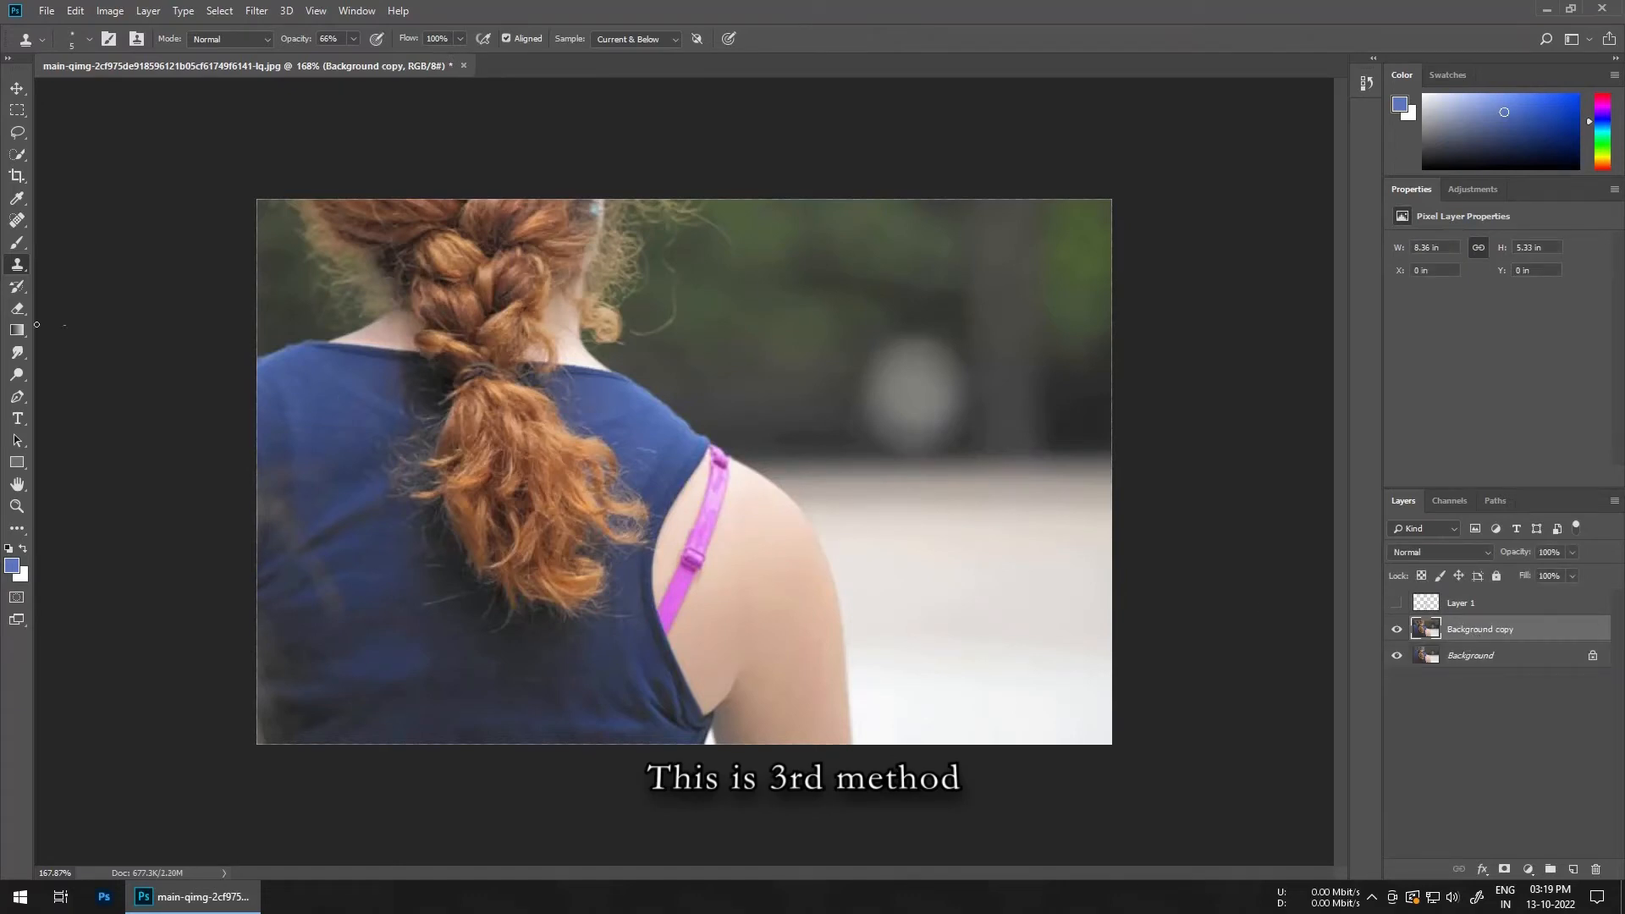
click(22, 222)
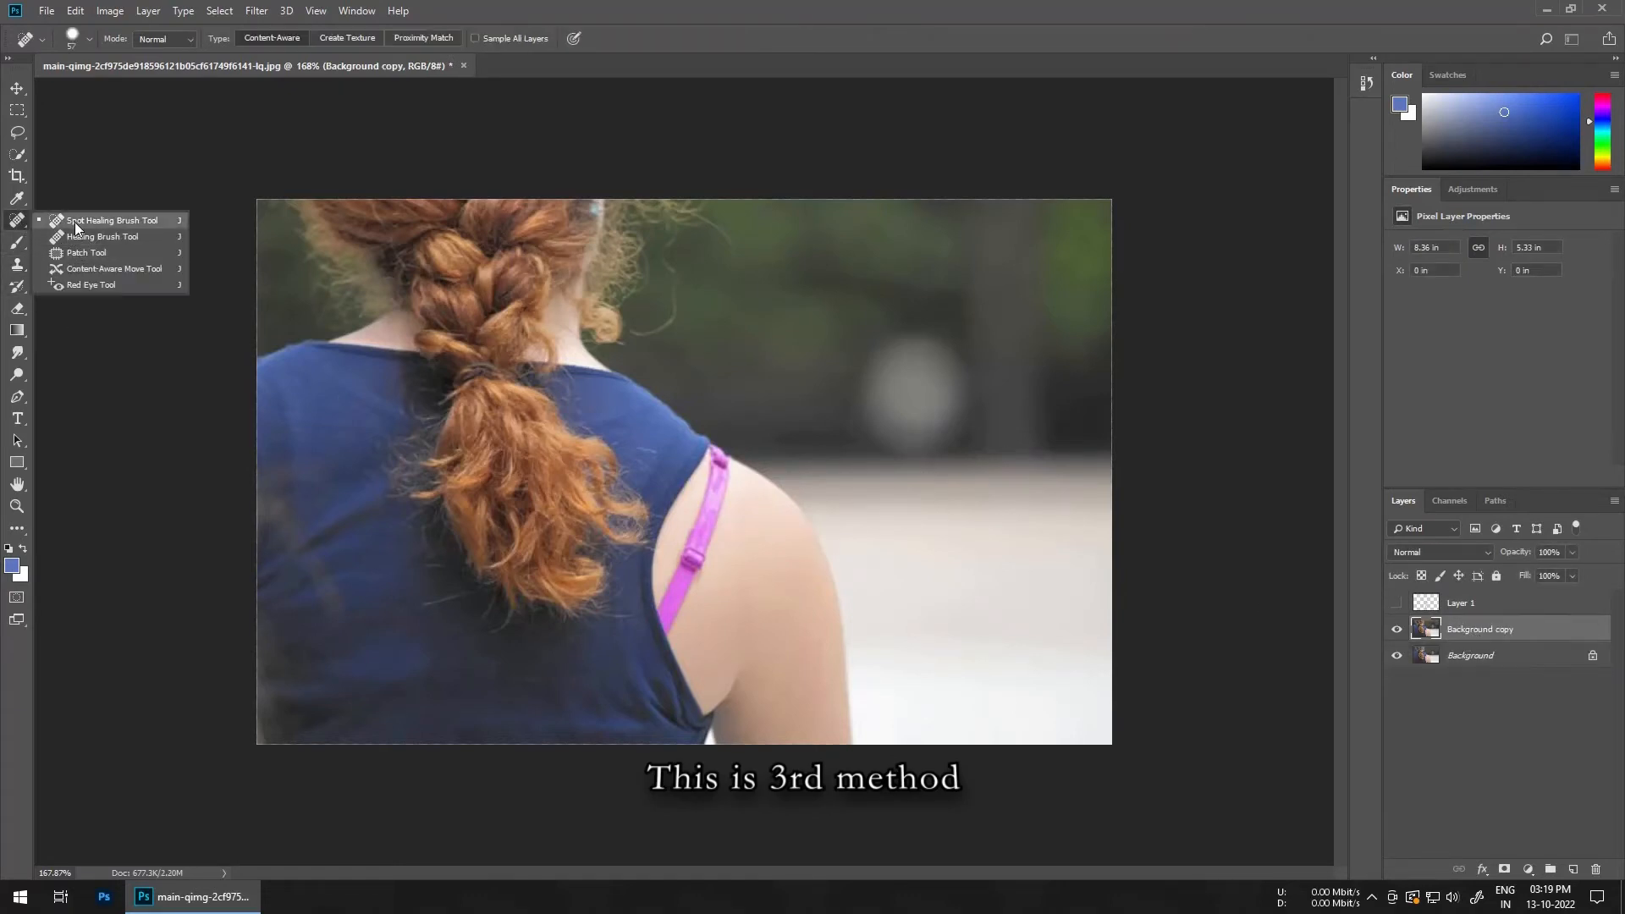
click(91, 221)
Step: Paint over the strap with the Spot Healing Brush to remove it
scroll(773, 581, up, 4)
mouse_move(729, 531)
mouse_down()
mouse_move(703, 523)
mouse_move(719, 521)
mouse_move(724, 482)
mouse_move(688, 600)
mouse_move(730, 436)
mouse_move(660, 690)
mouse_up()
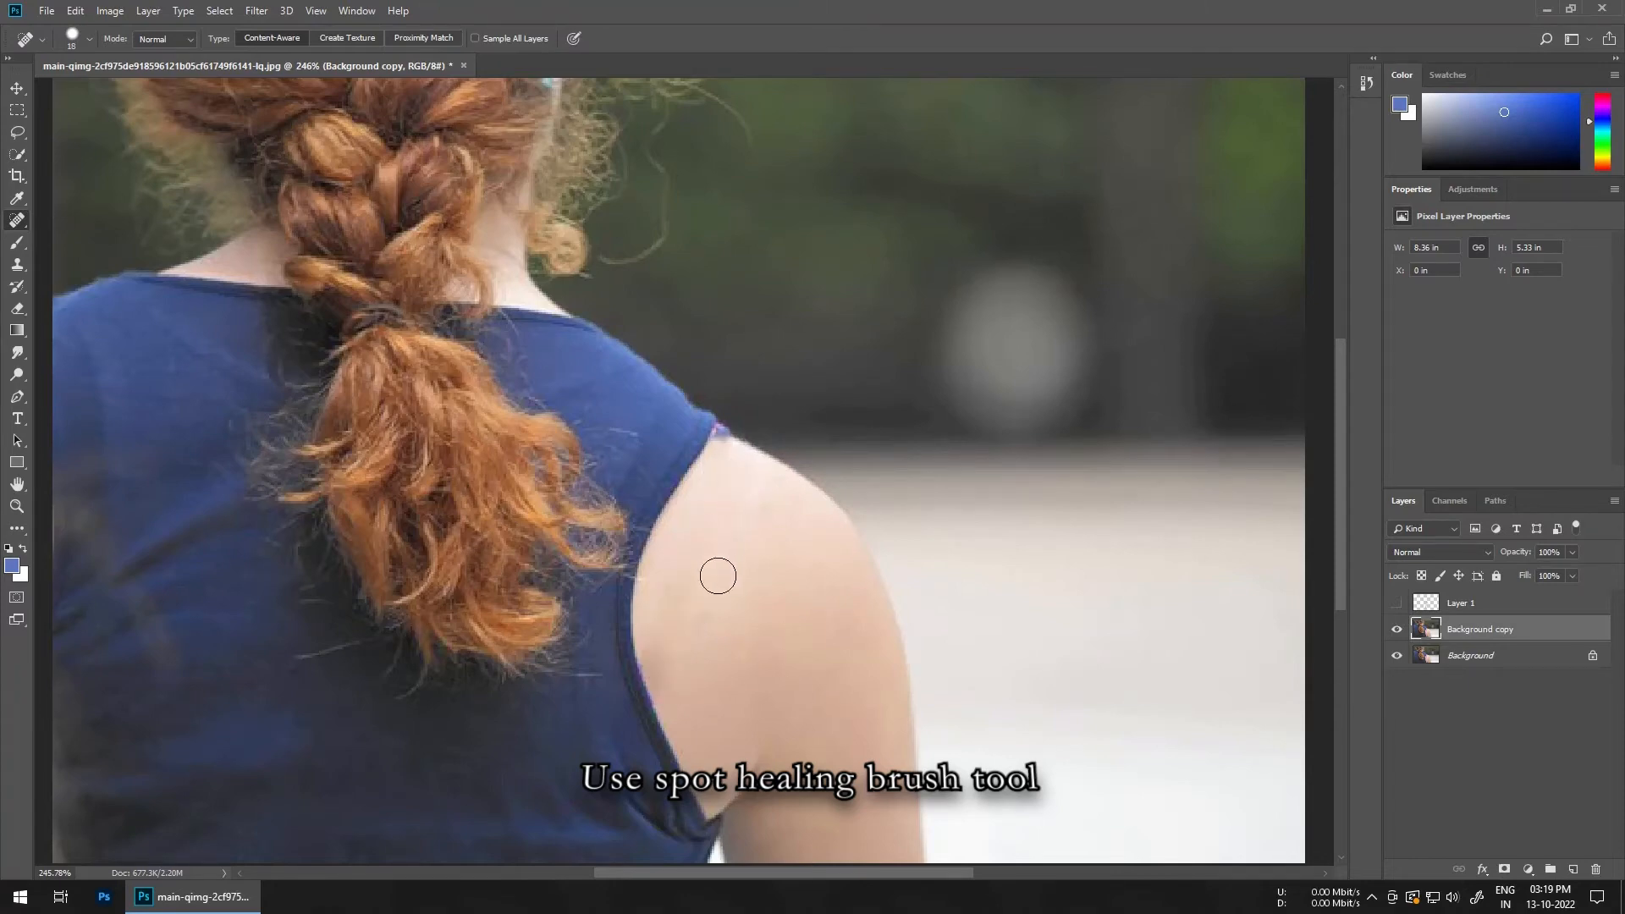
drag(719, 573, 702, 635)
scroll(753, 443, up, 1)
alt+right_click(752, 443)
scroll(694, 571, down, 4)
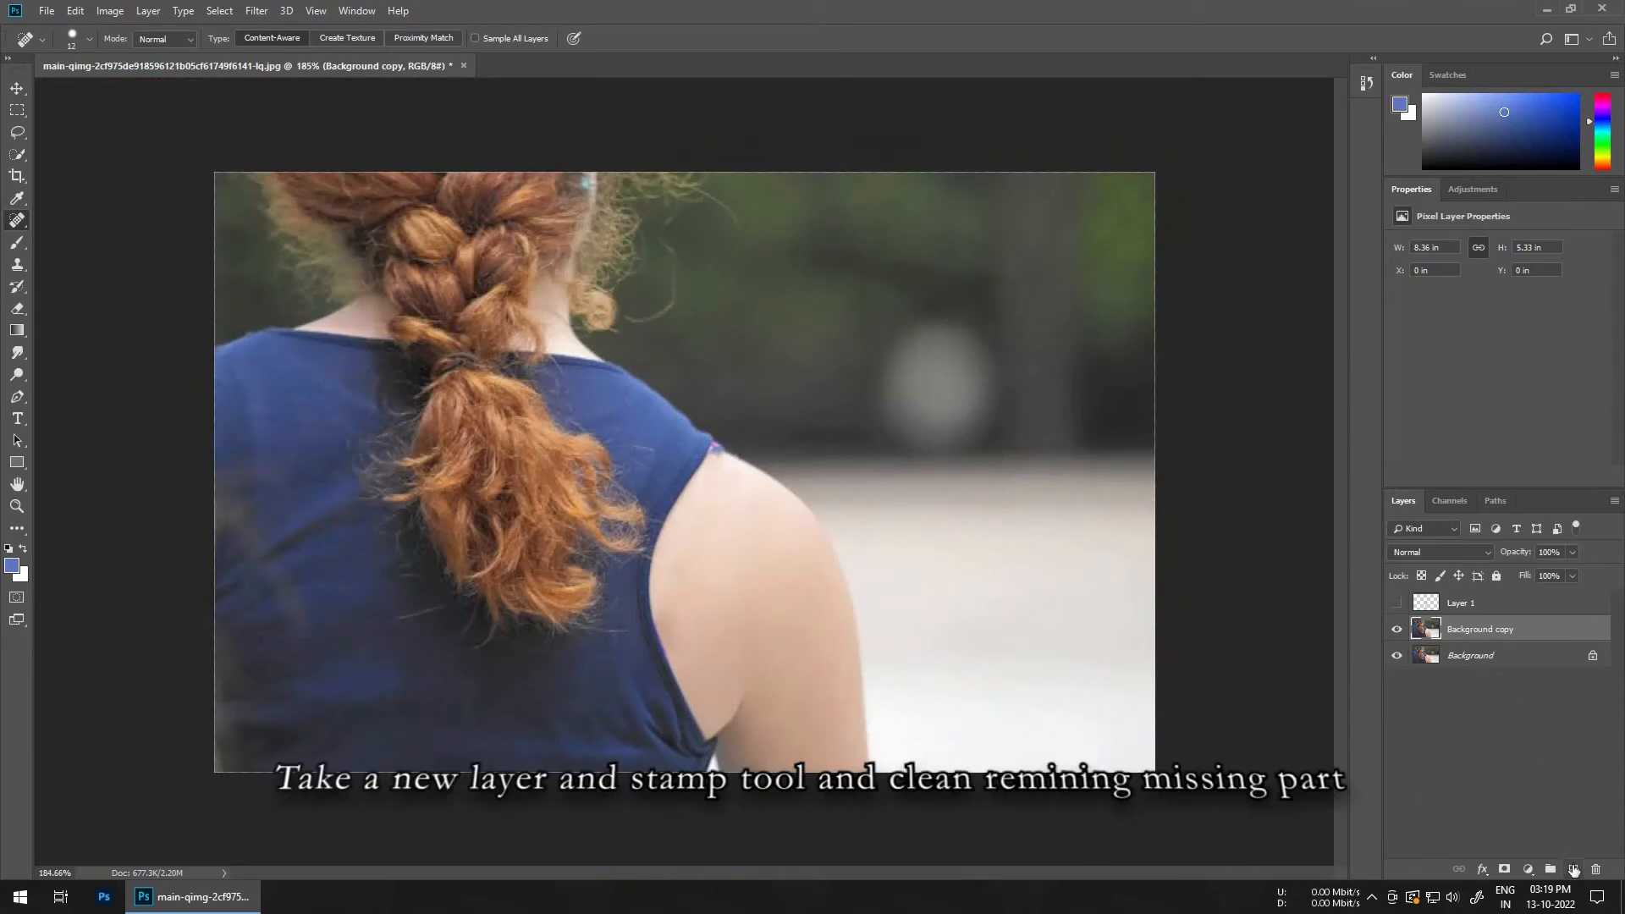
Step: Add a new layer and clone-stamp over the strap remnants at the top of the shoulder
click(1573, 869)
key(s)
scroll(804, 474, up, 5)
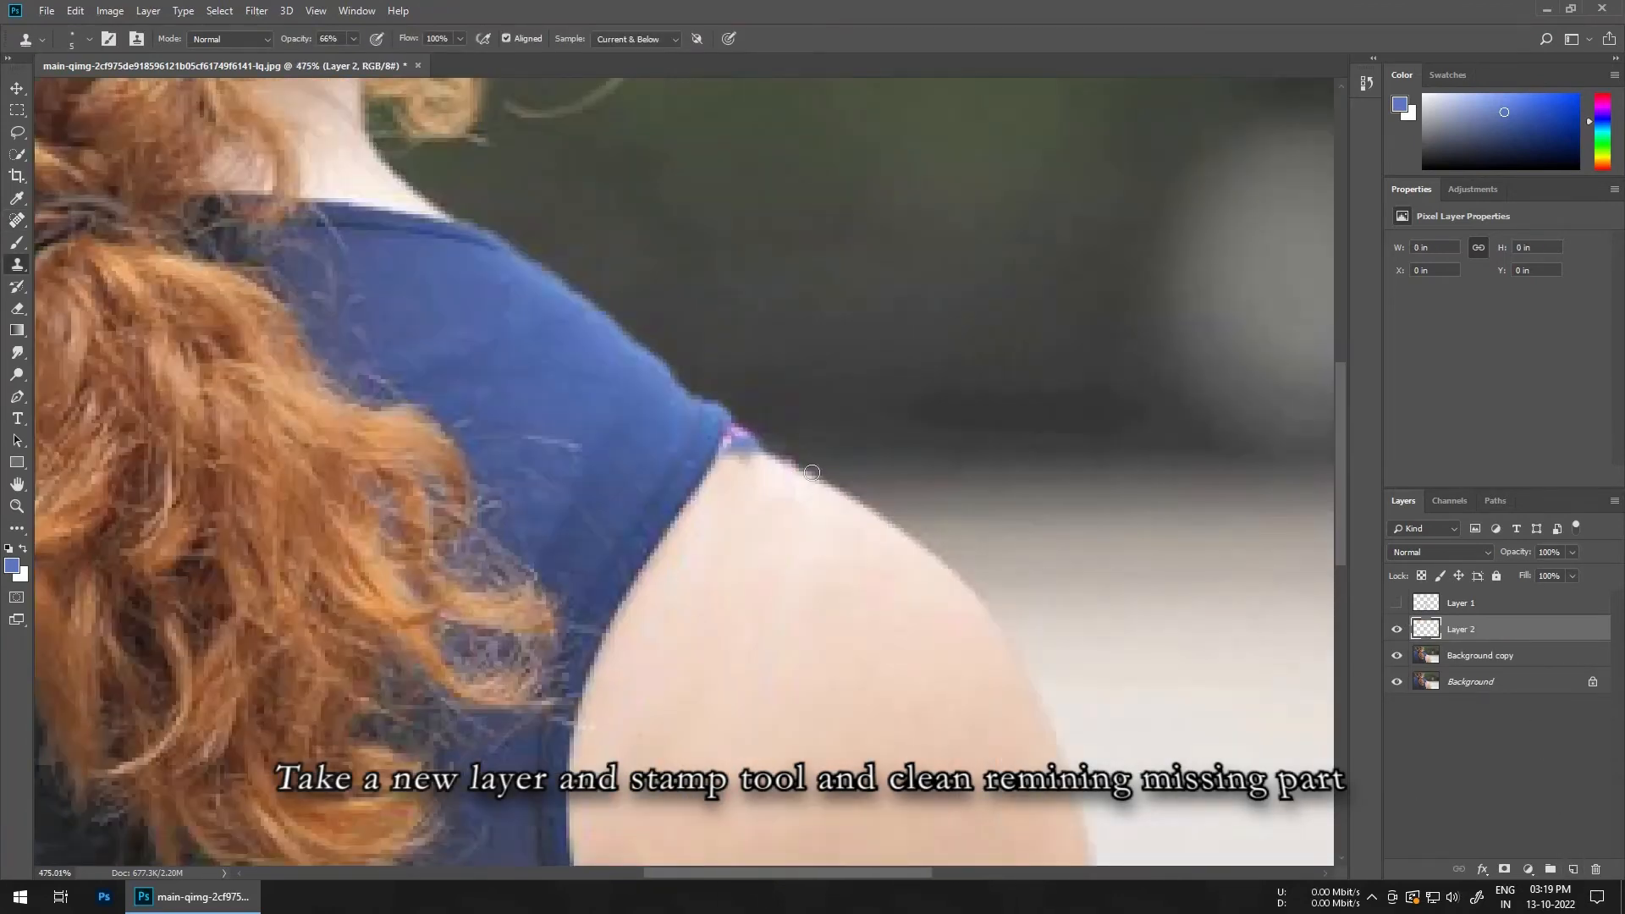
click(790, 464)
mouse_move(736, 466)
mouse_down()
mouse_move(736, 447)
mouse_move(762, 468)
mouse_move(768, 455)
mouse_move(779, 480)
mouse_up()
alt+right_click(838, 537)
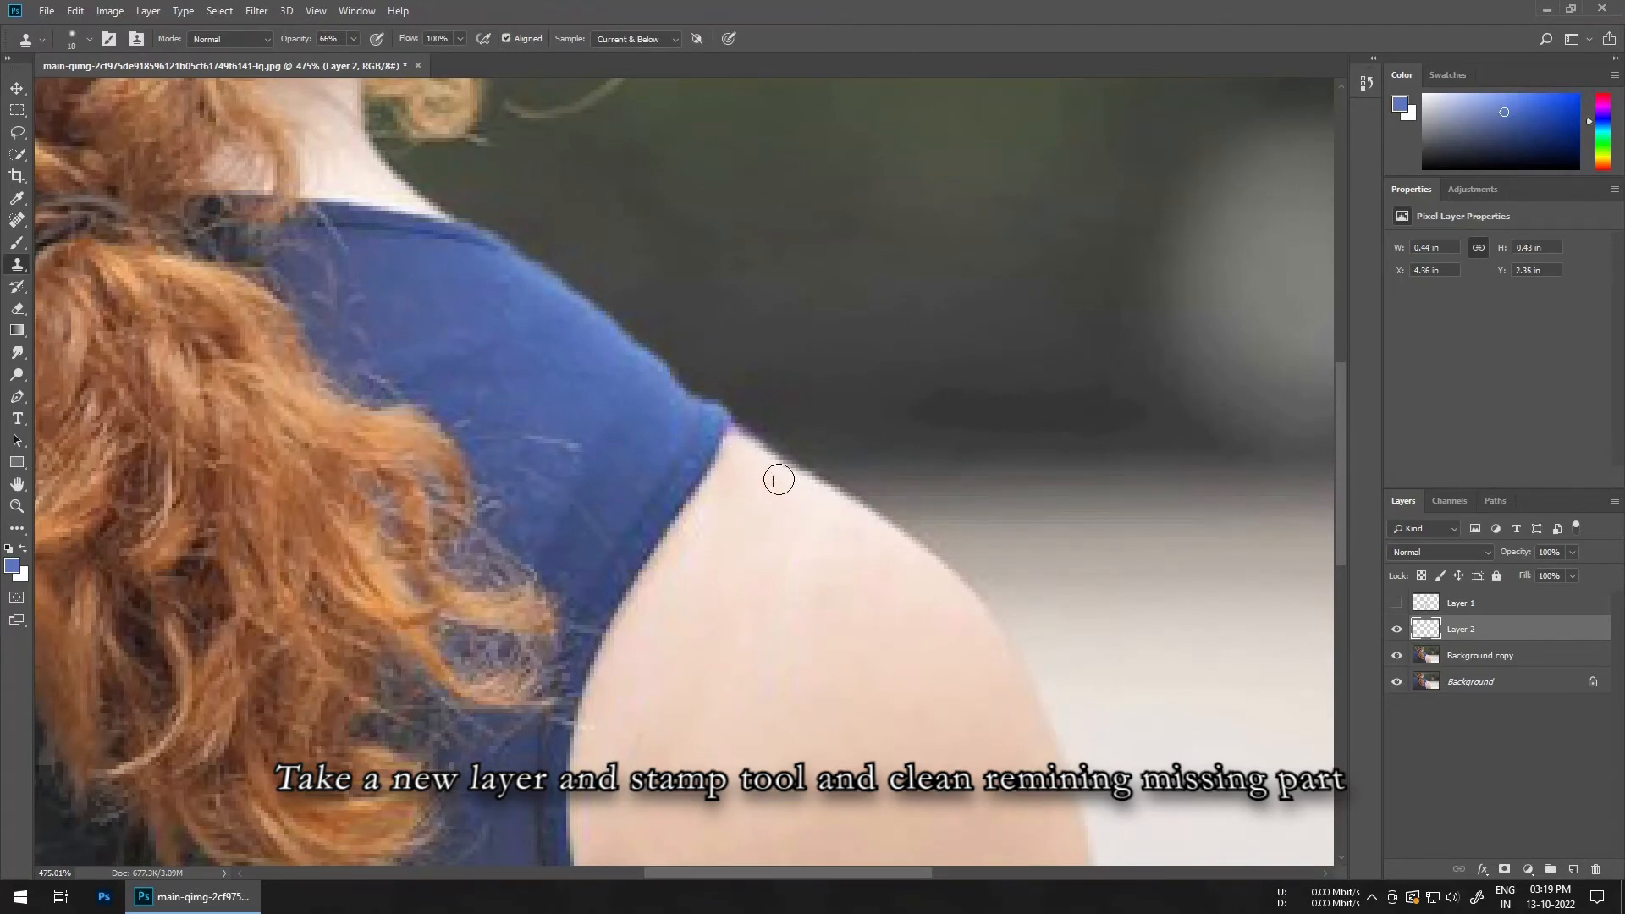
Step: Clone along the armhole edge to clean the remaining strap traces
scroll(773, 480, down, 5)
scroll(723, 494, up, 5)
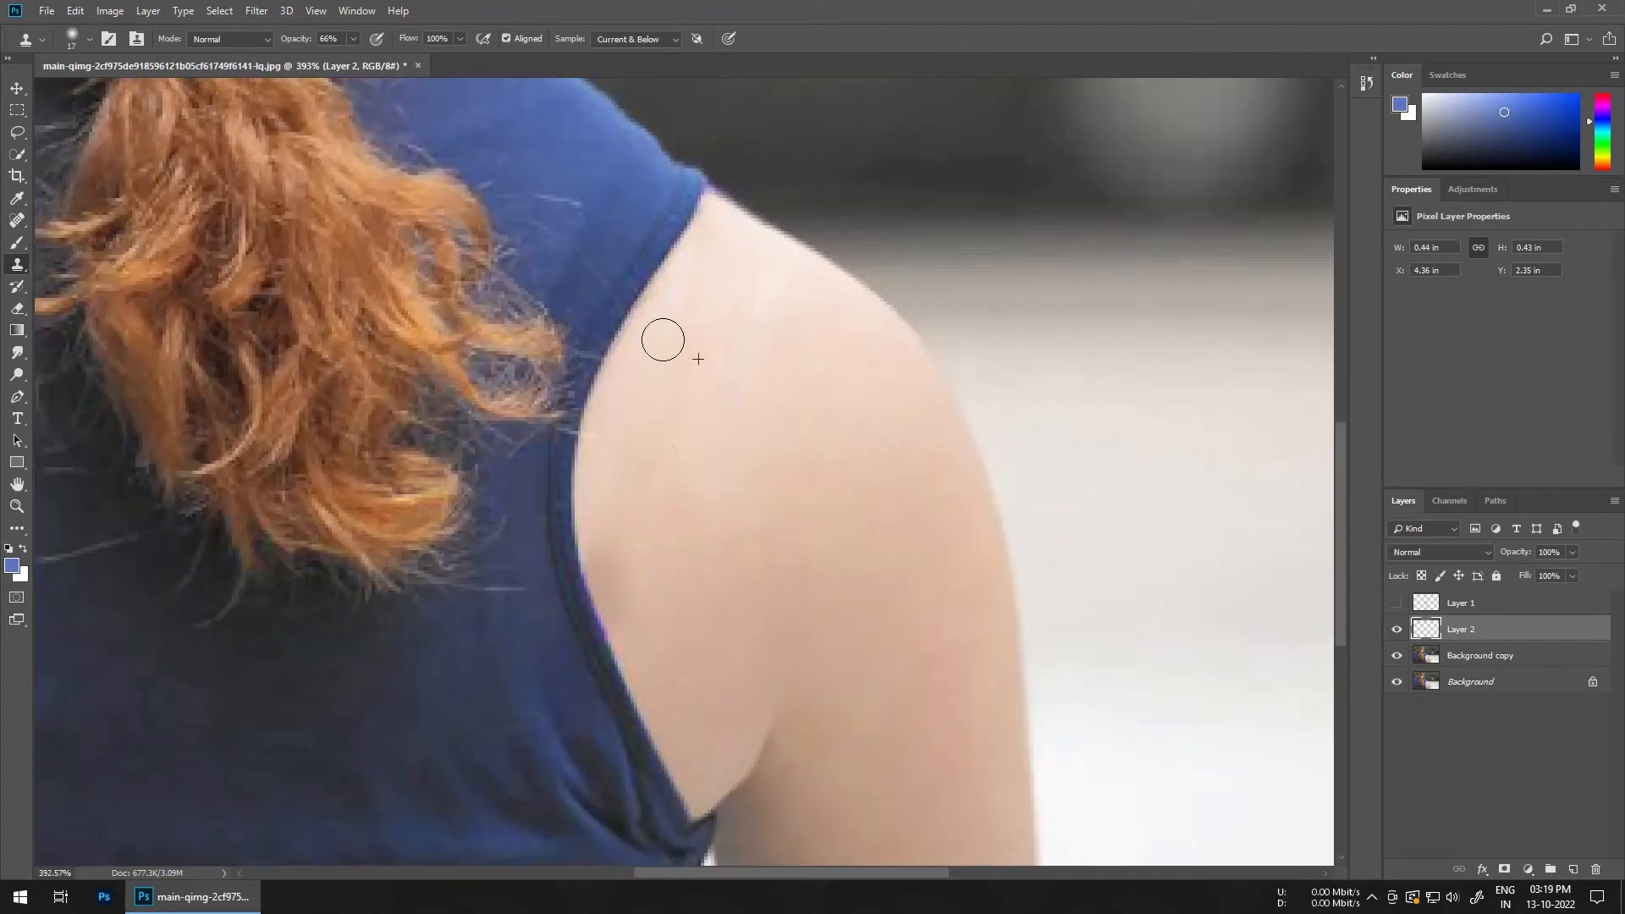
mouse_move(663, 340)
mouse_down()
mouse_move(774, 399)
mouse_move(740, 385)
mouse_move(757, 288)
mouse_move(688, 267)
mouse_move(699, 440)
mouse_up()
alt+right_click(628, 554)
mouse_move(602, 555)
mouse_down()
mouse_move(613, 591)
mouse_move(606, 567)
mouse_move(585, 601)
mouse_up()
alt+right_click(570, 586)
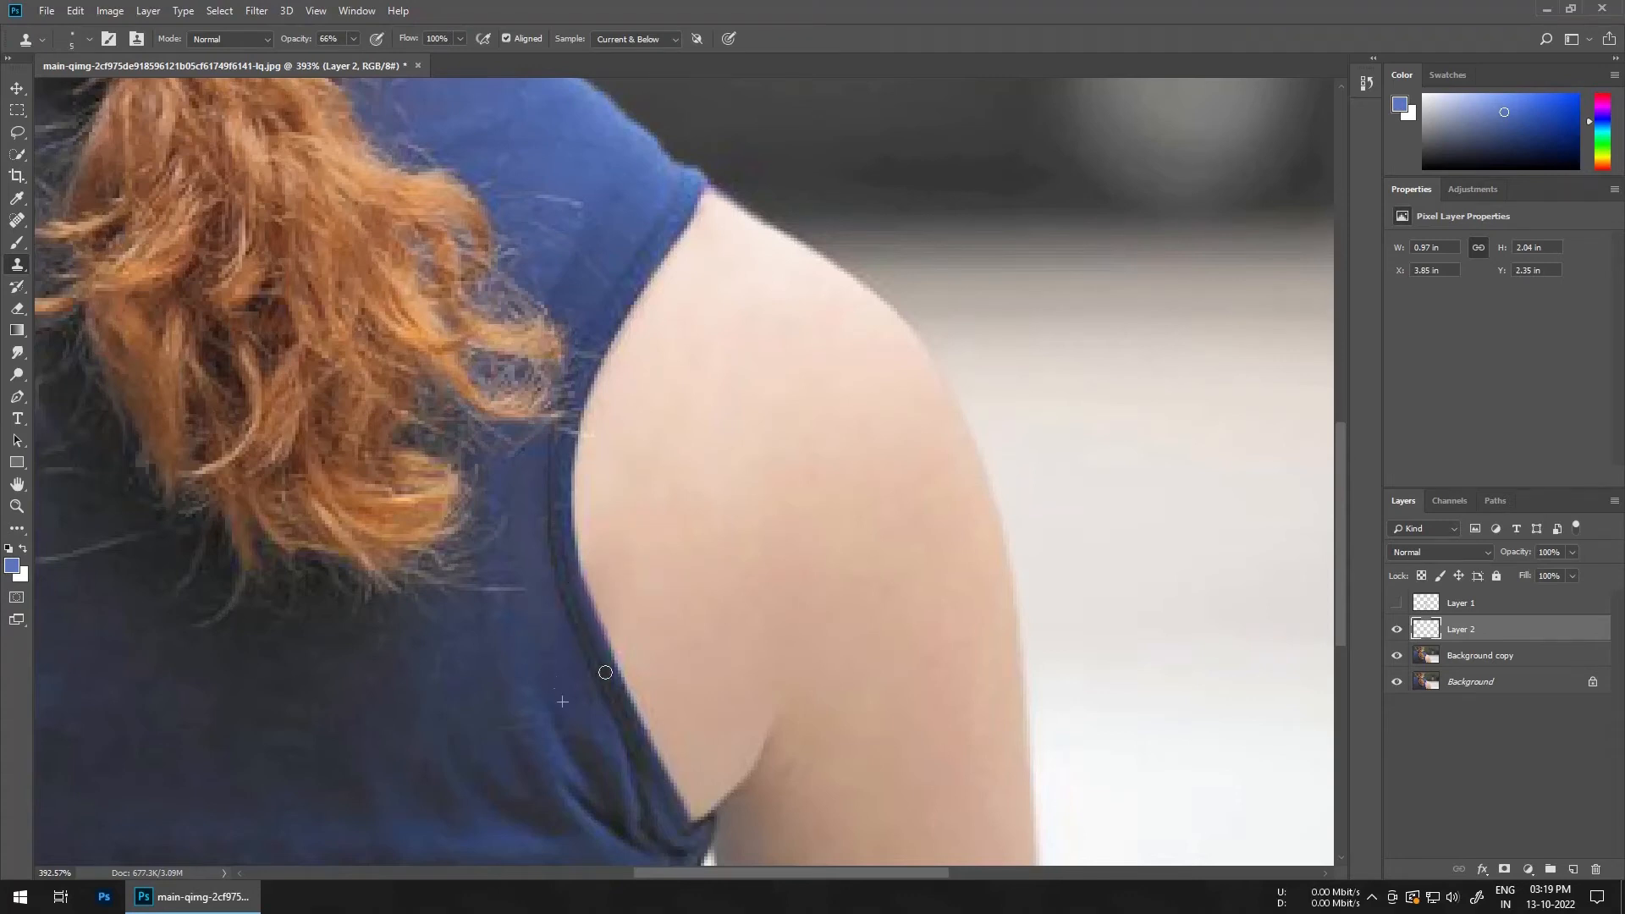
Step: Hide Layer 2 and Background copy to show the original image, and select the Background layer
scroll(682, 474, down, 8)
scroll(689, 480, up, 3)
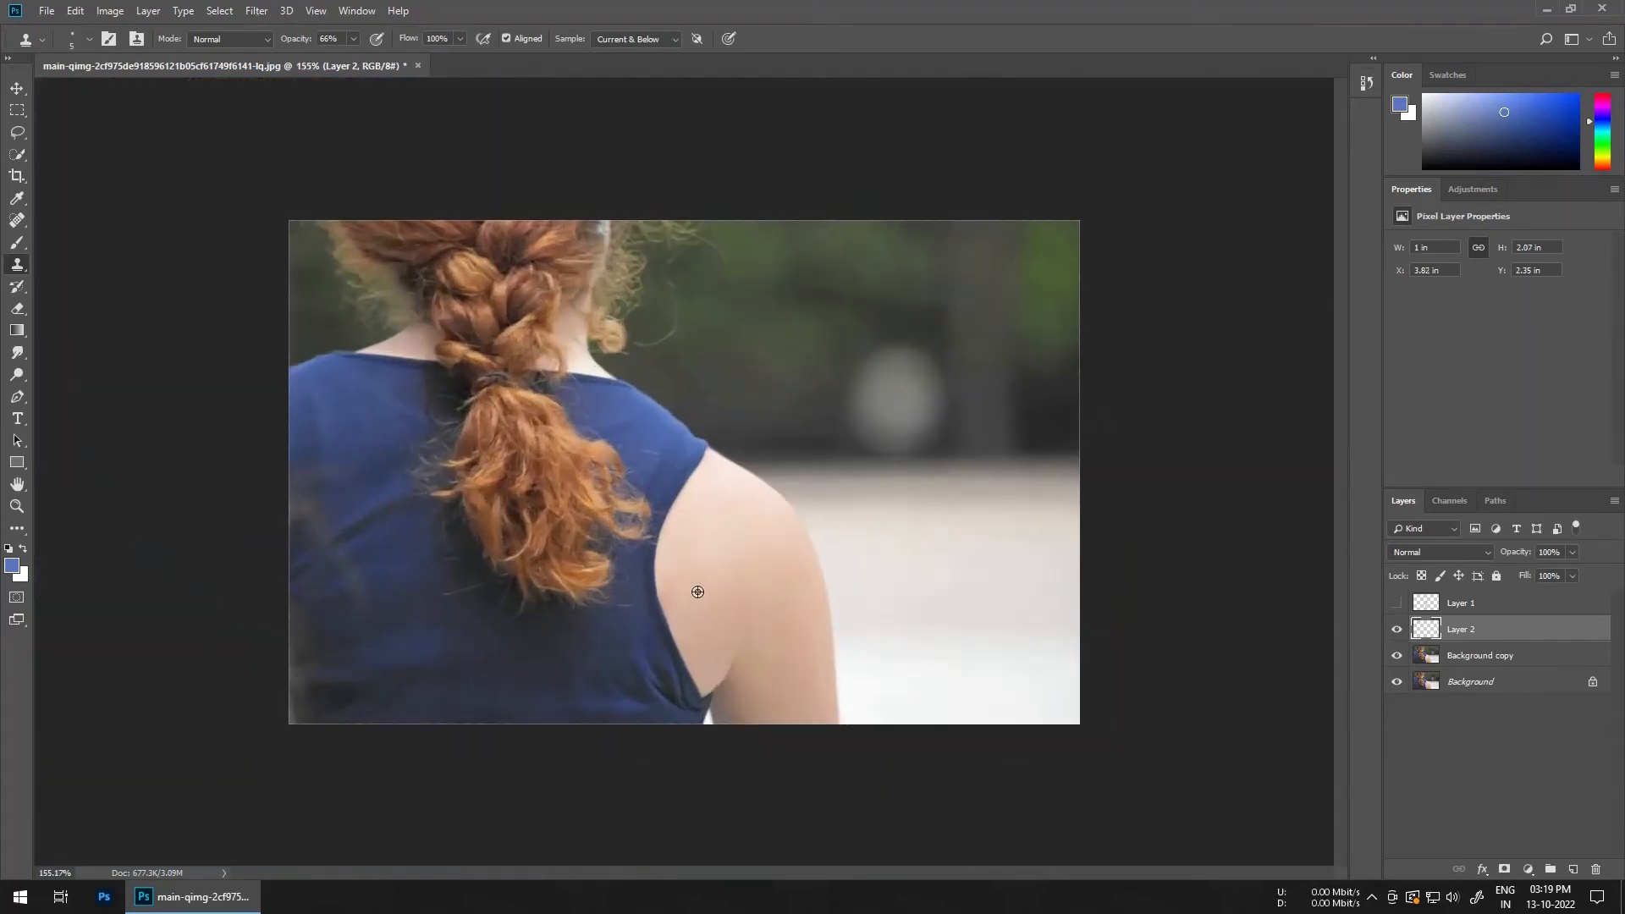
scroll(653, 609, up, 2)
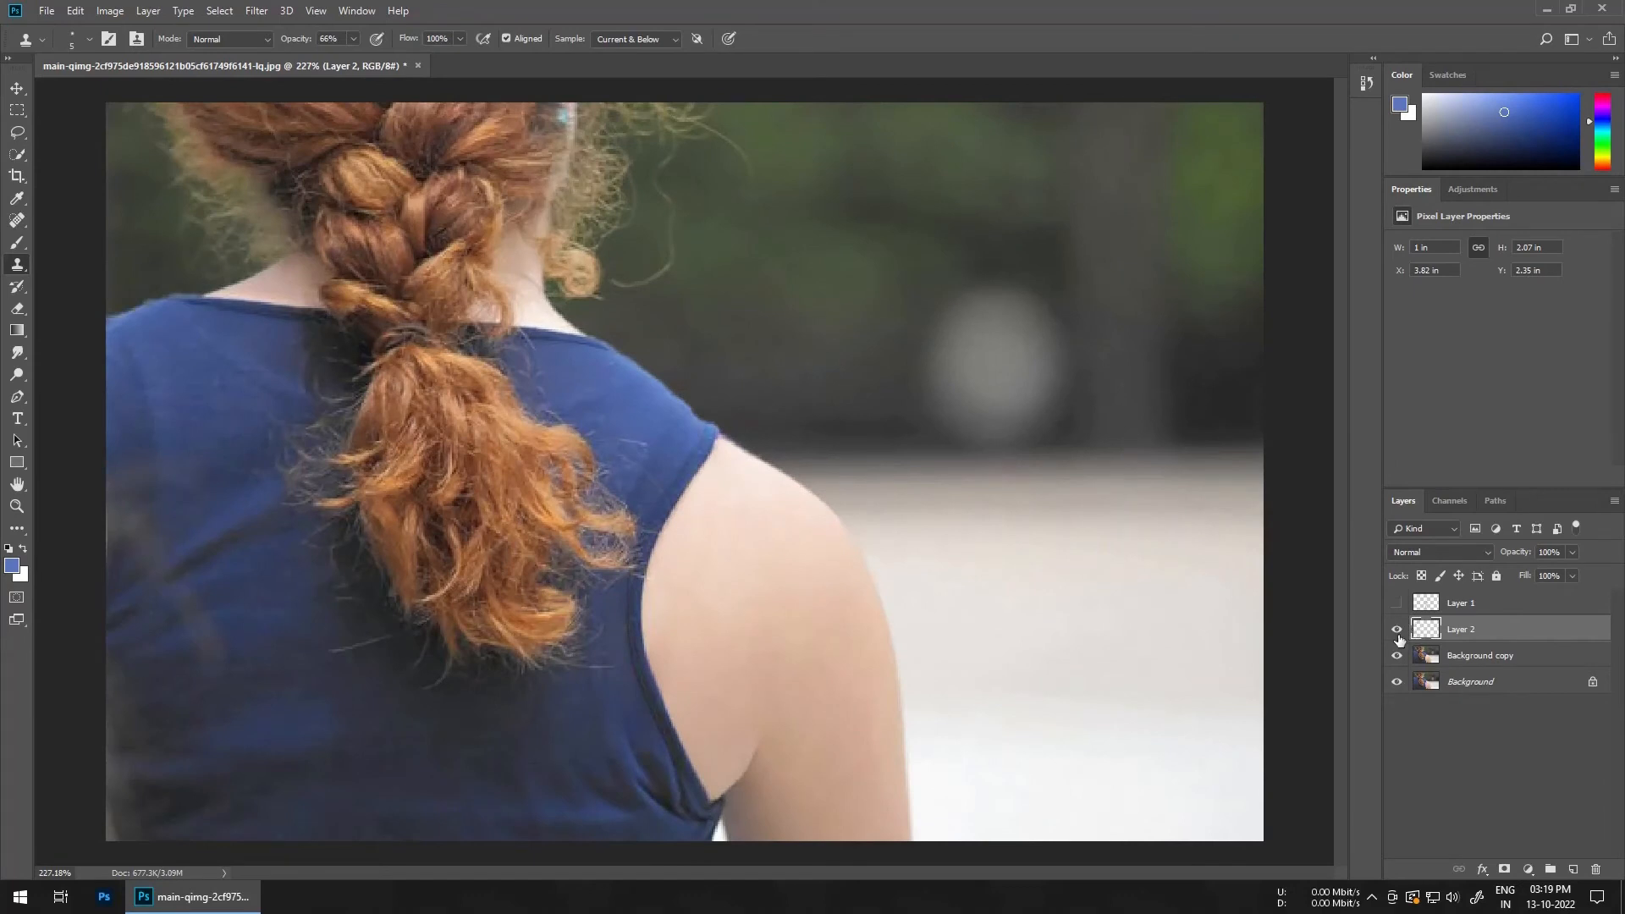
click(1397, 633)
click(1397, 656)
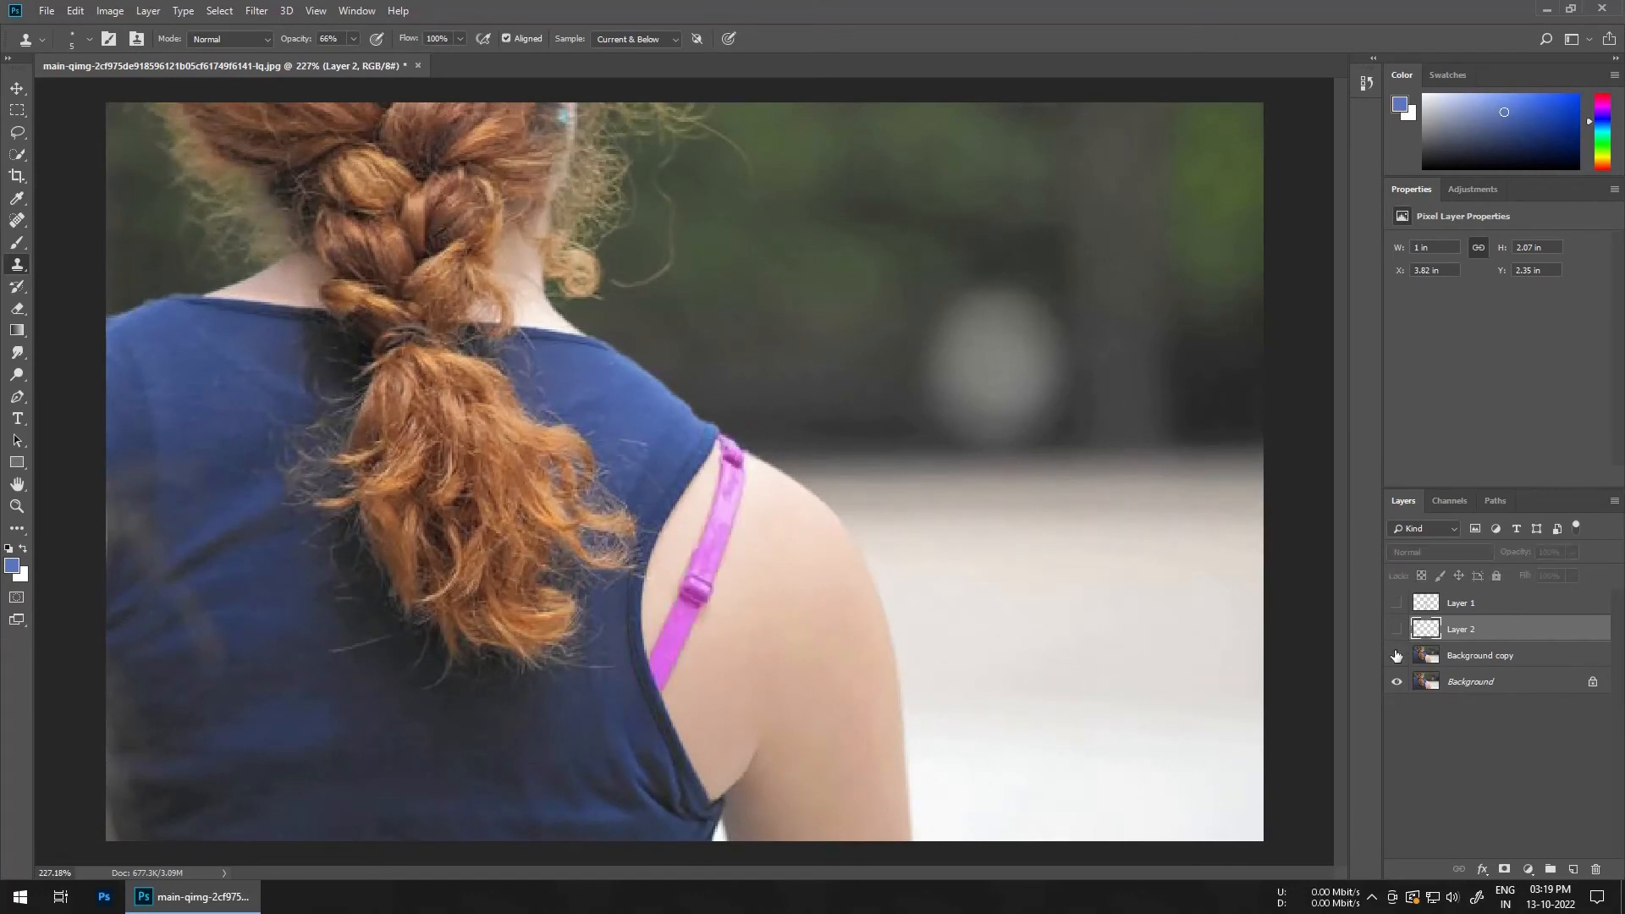
click(1487, 658)
click(1440, 682)
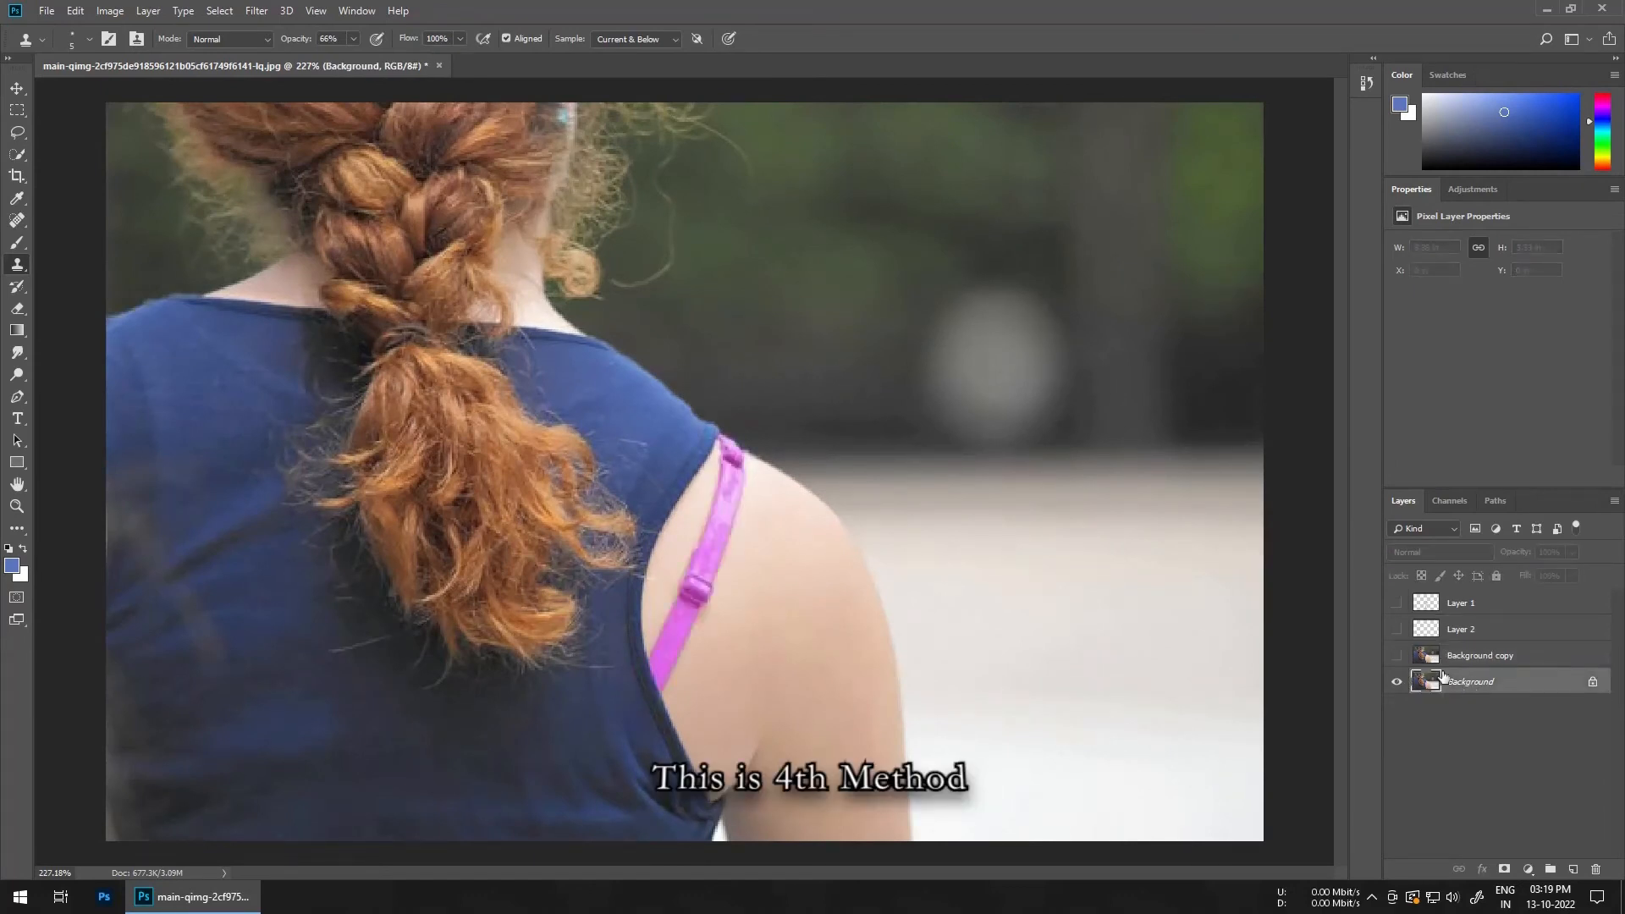
Step: Duplicate the Background layer and switch to the Patch tool
click(1394, 655)
click(1395, 657)
key(ctrl+j)
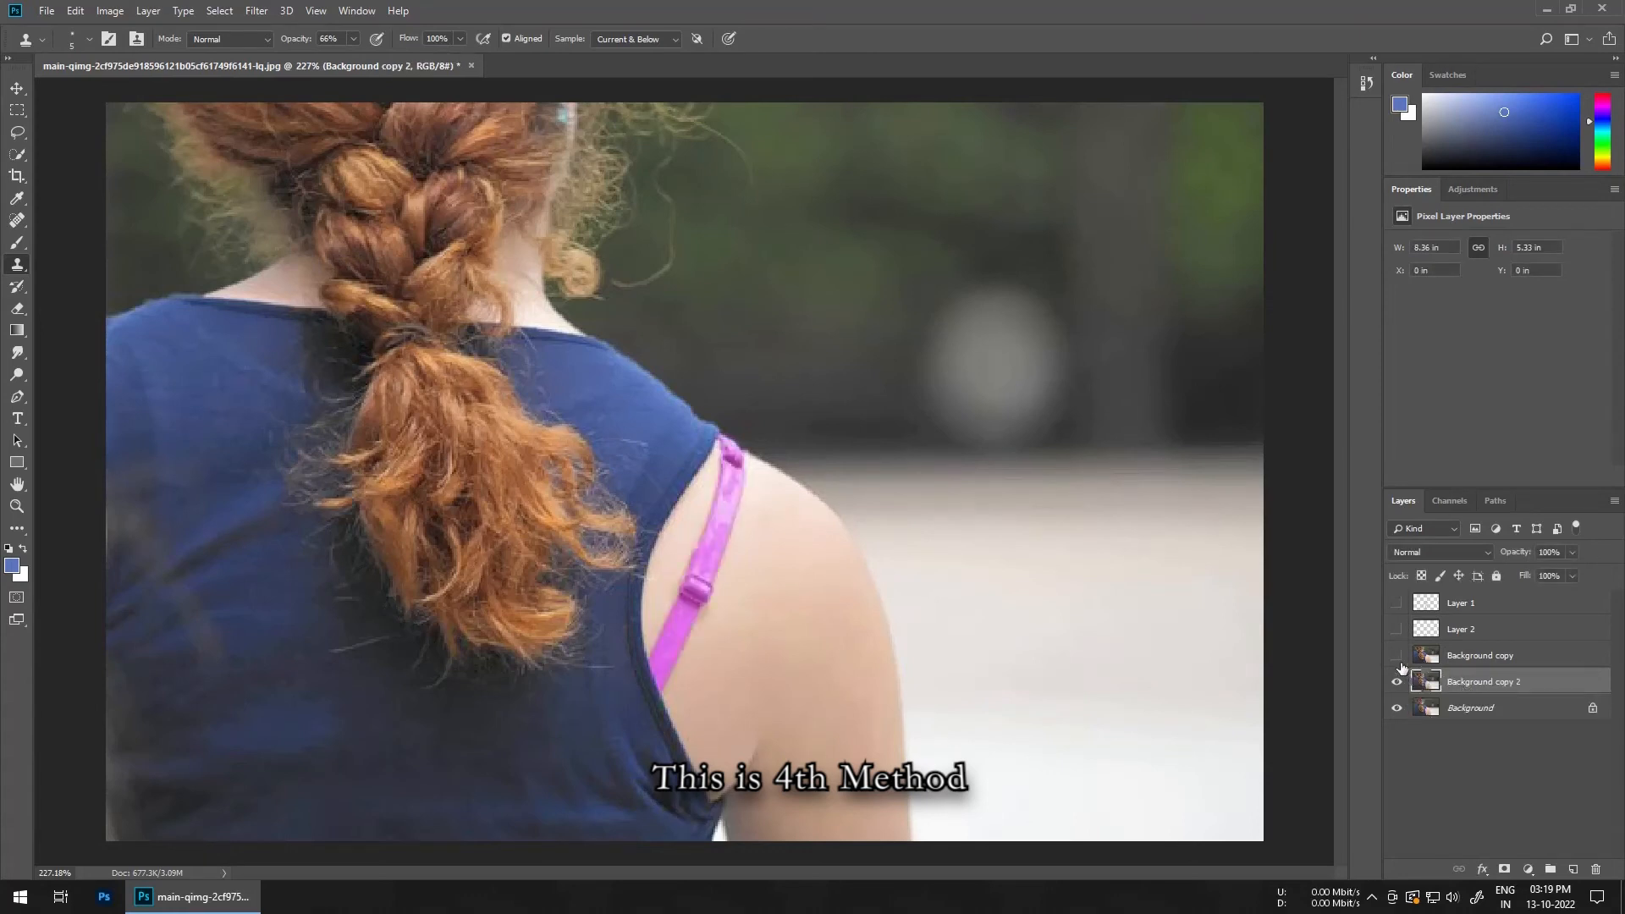
right_click(17, 222)
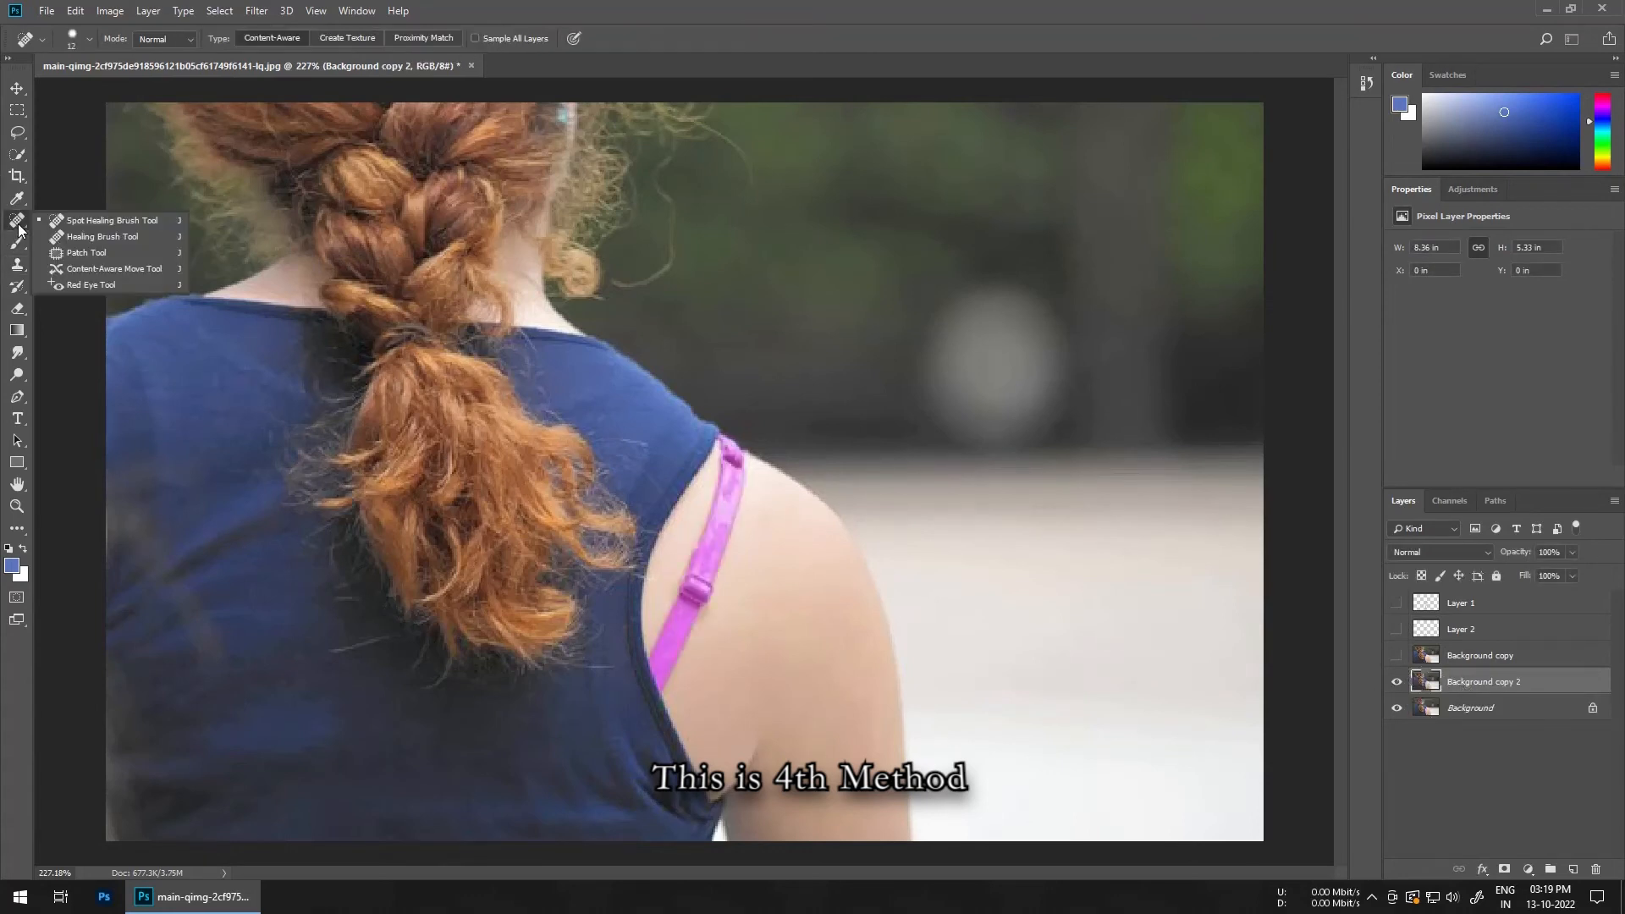
click(93, 254)
Step: Patch the strap by outlining it and moving the selection onto clean shoulder skin
scroll(828, 567, up, 2)
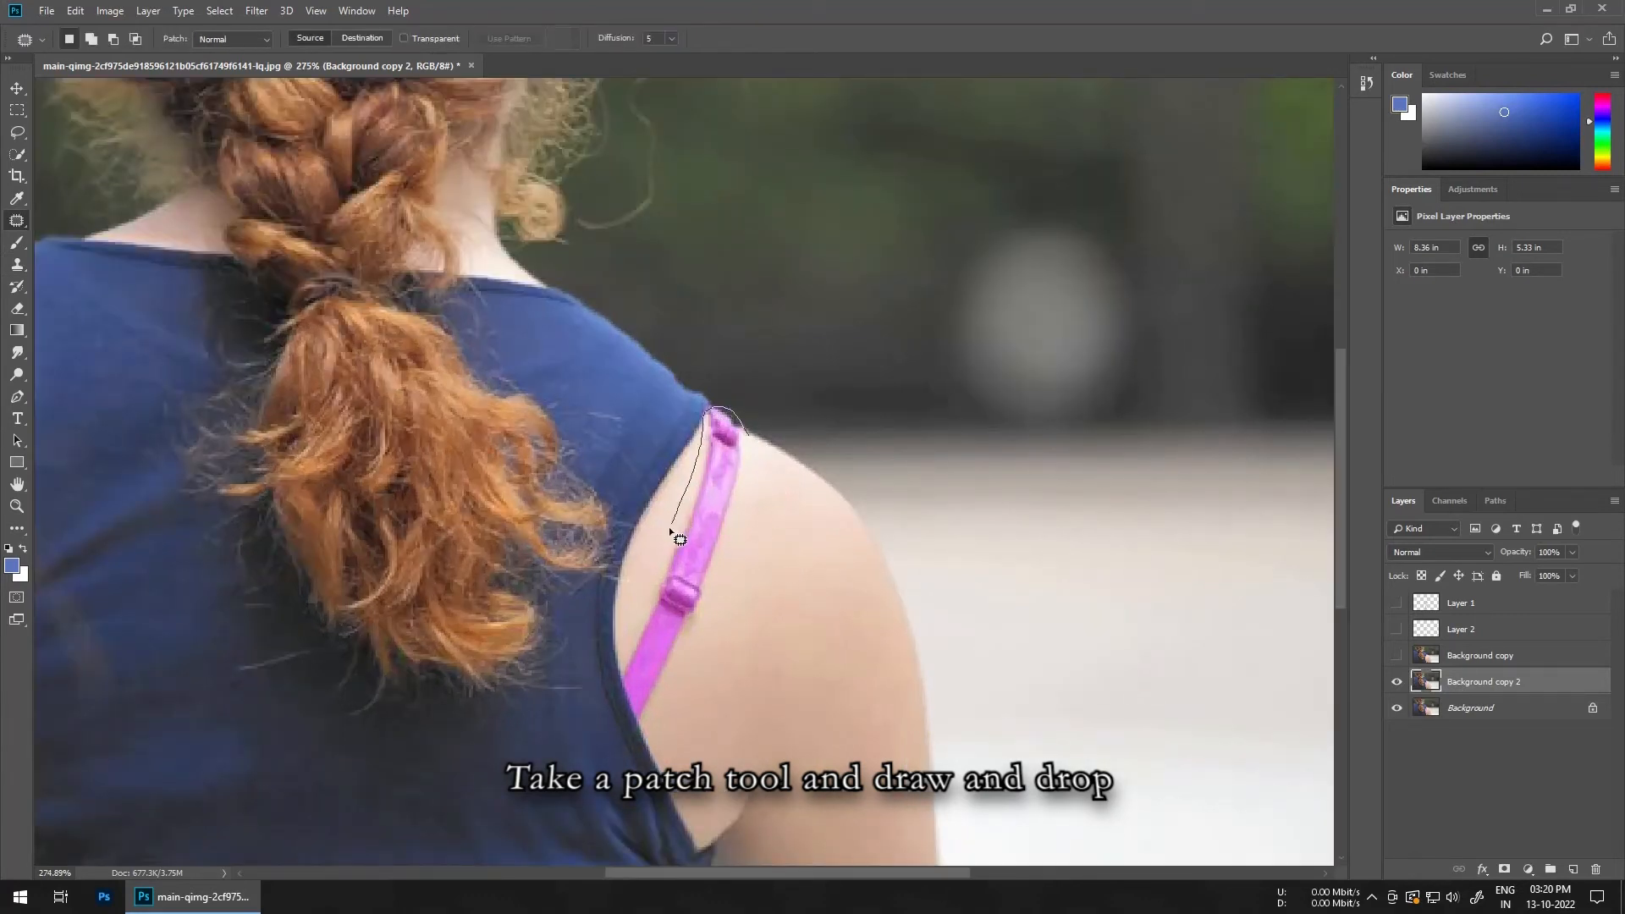
drag(670, 531, 637, 618)
drag(648, 692, 801, 508)
key(ctrl+d)
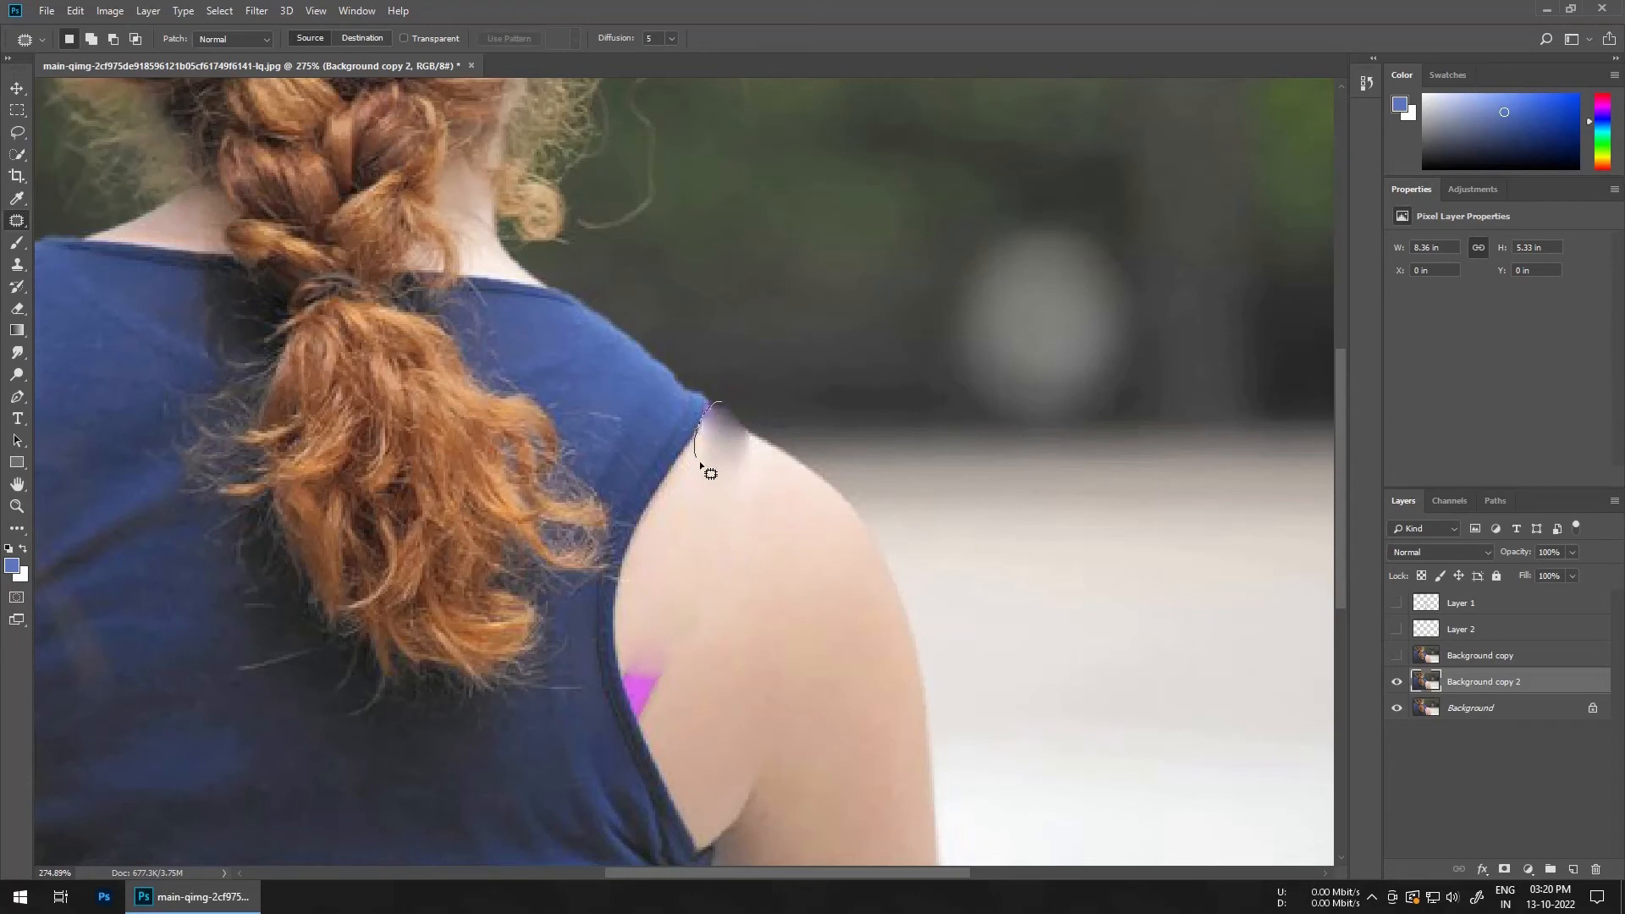
Step: Patch the remaining strap traces at the shoulder top and near the armhole
drag(748, 455, 787, 482)
key(ctrl+d)
scroll(631, 461, down, 3)
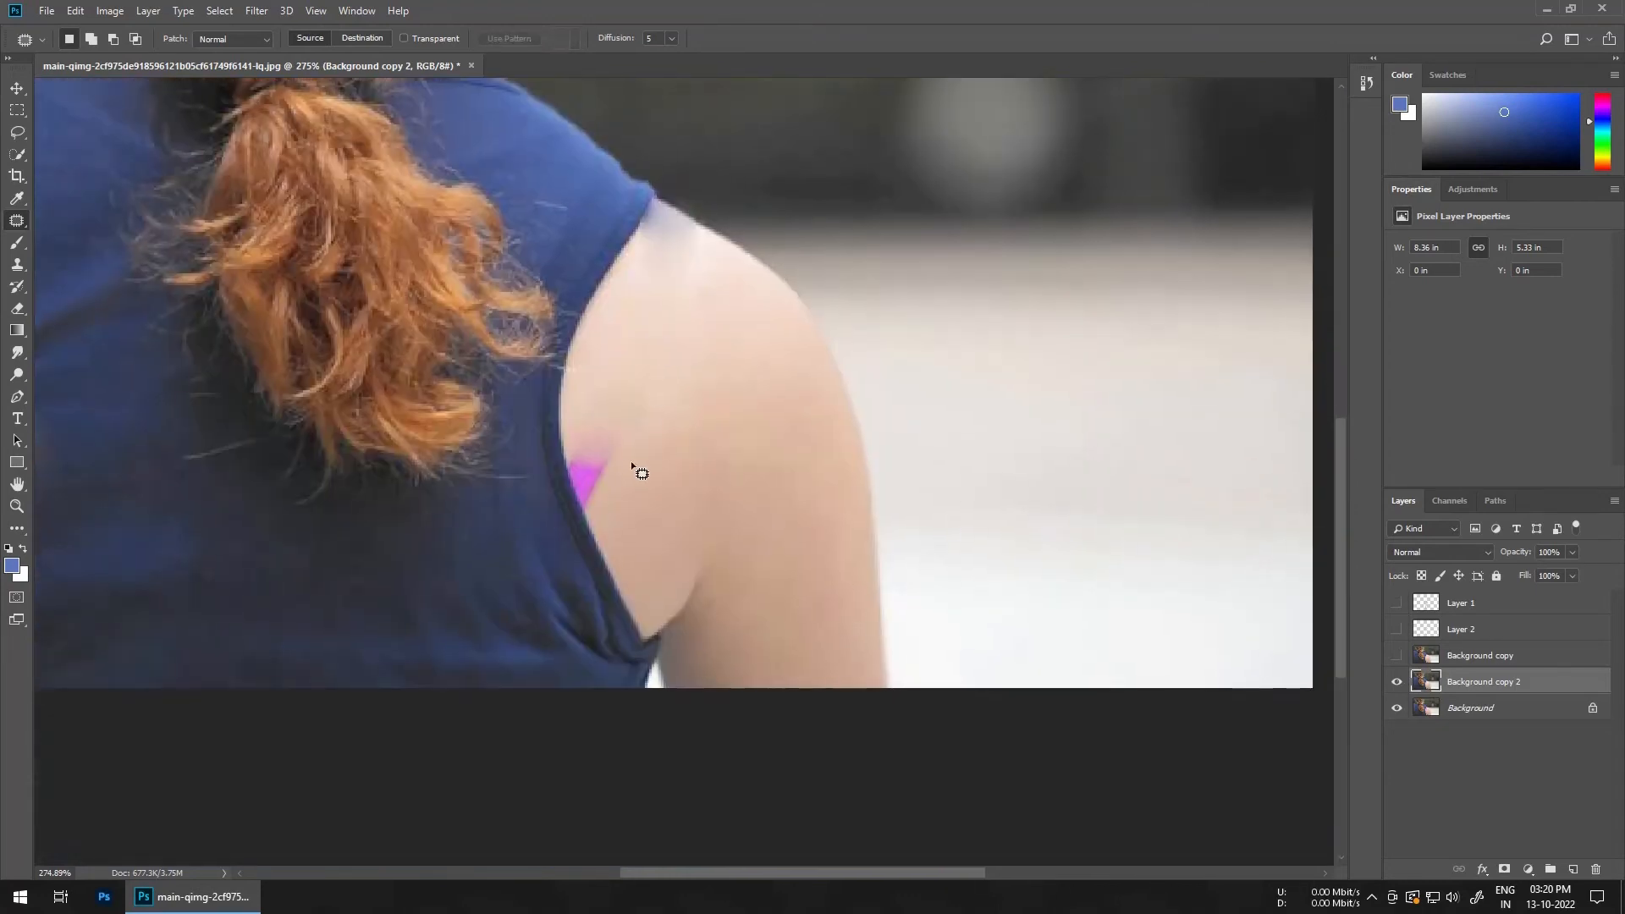
mouse_move(597, 445)
mouse_down()
mouse_move(577, 461)
mouse_move(592, 512)
mouse_move(618, 491)
mouse_move(607, 545)
mouse_up()
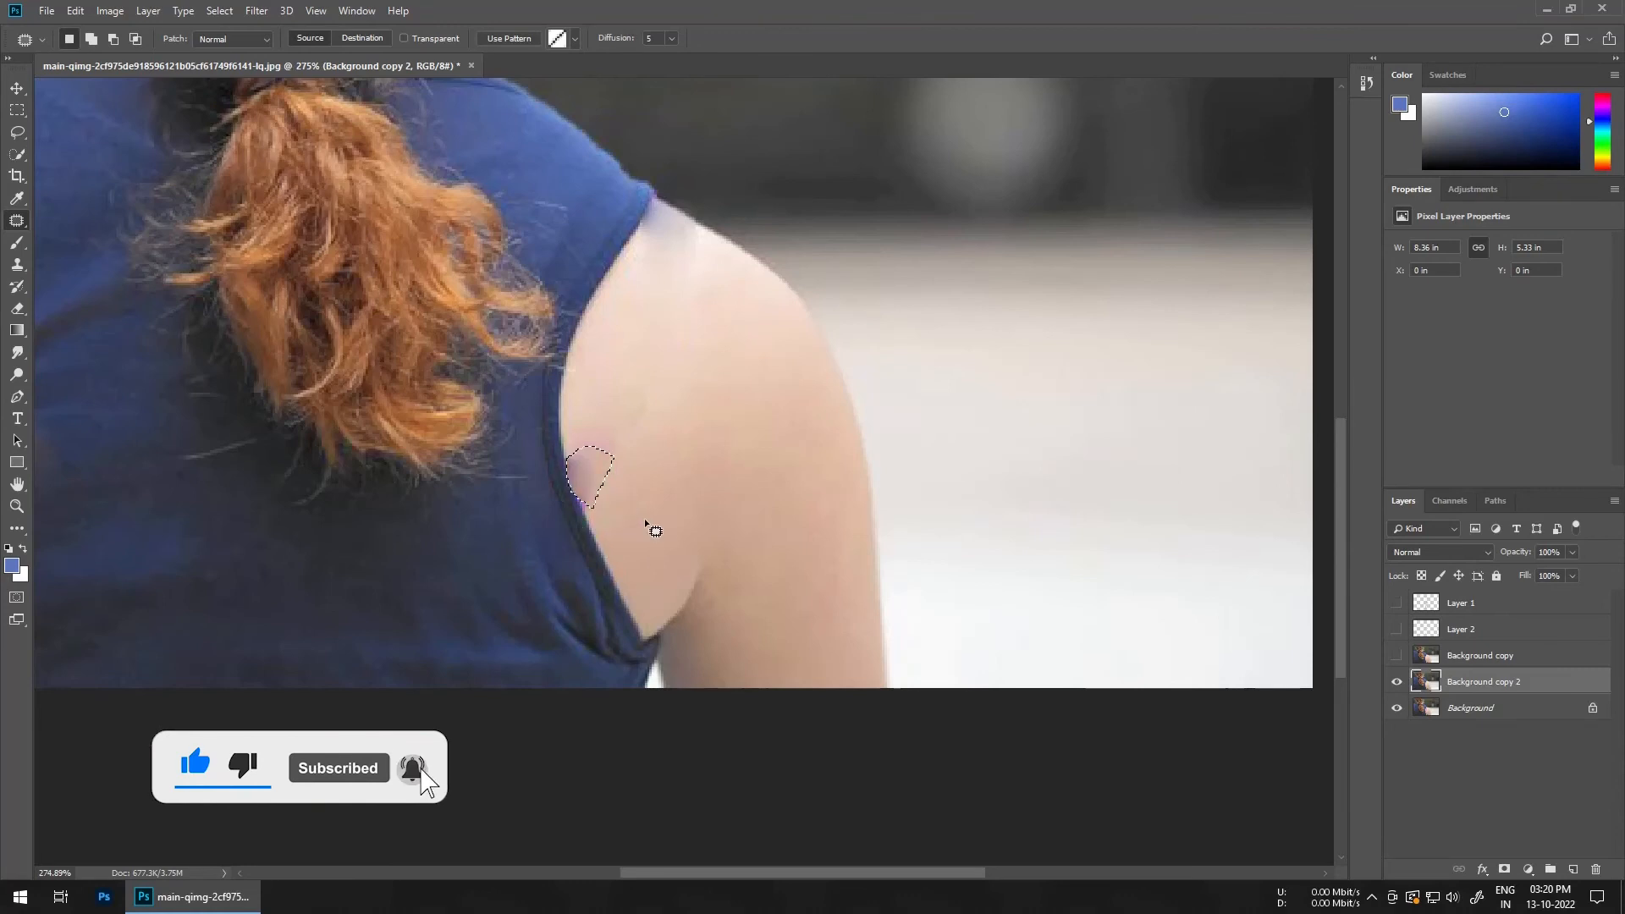
key(ctrl+d)
Step: Create a new empty layer and select the Clone Stamp tool
scroll(659, 418, down, 3)
scroll(745, 551, up, 3)
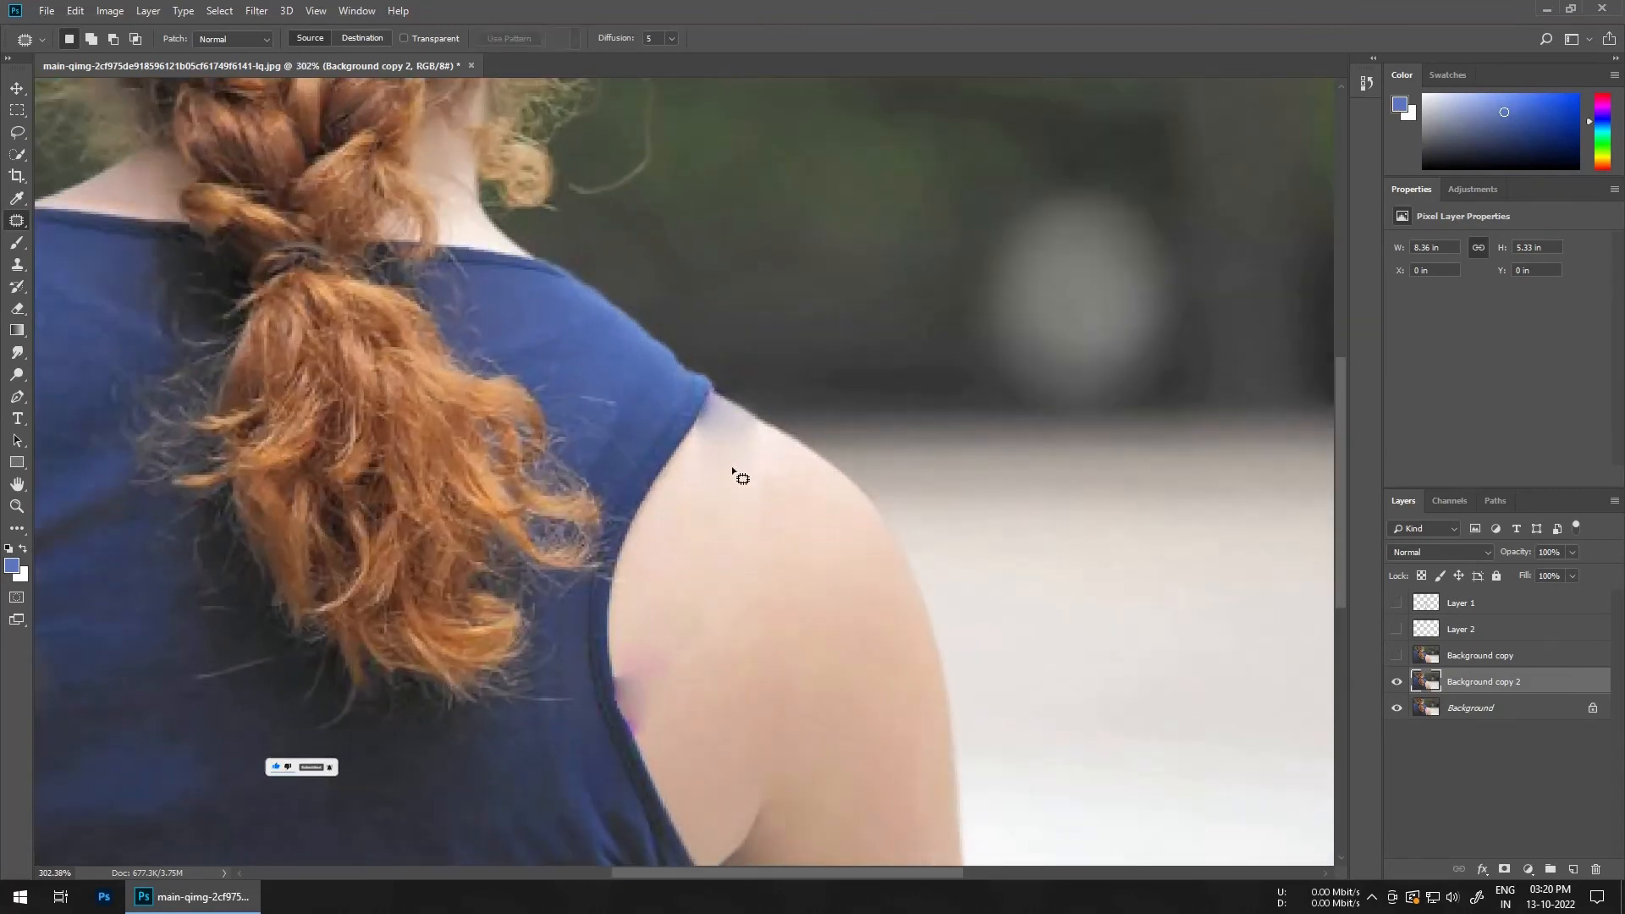
key(ctrl+shift+alt+n)
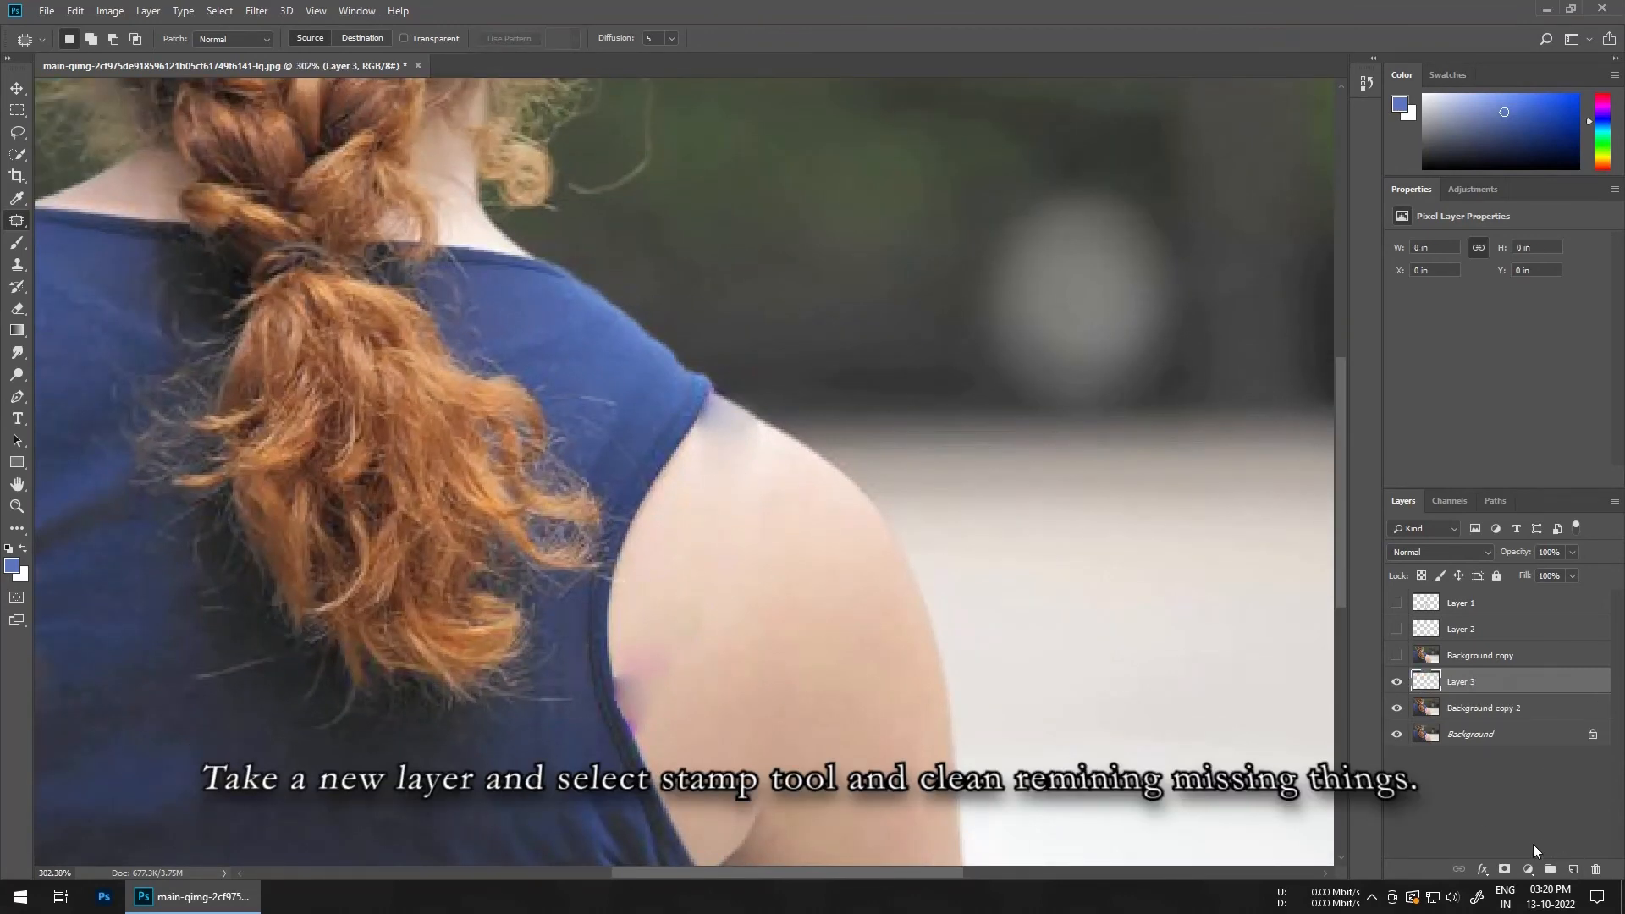
click(17, 264)
Step: Clone over the residual strap marks at the top of the shoulder on Layer 3
scroll(853, 507, up, 3)
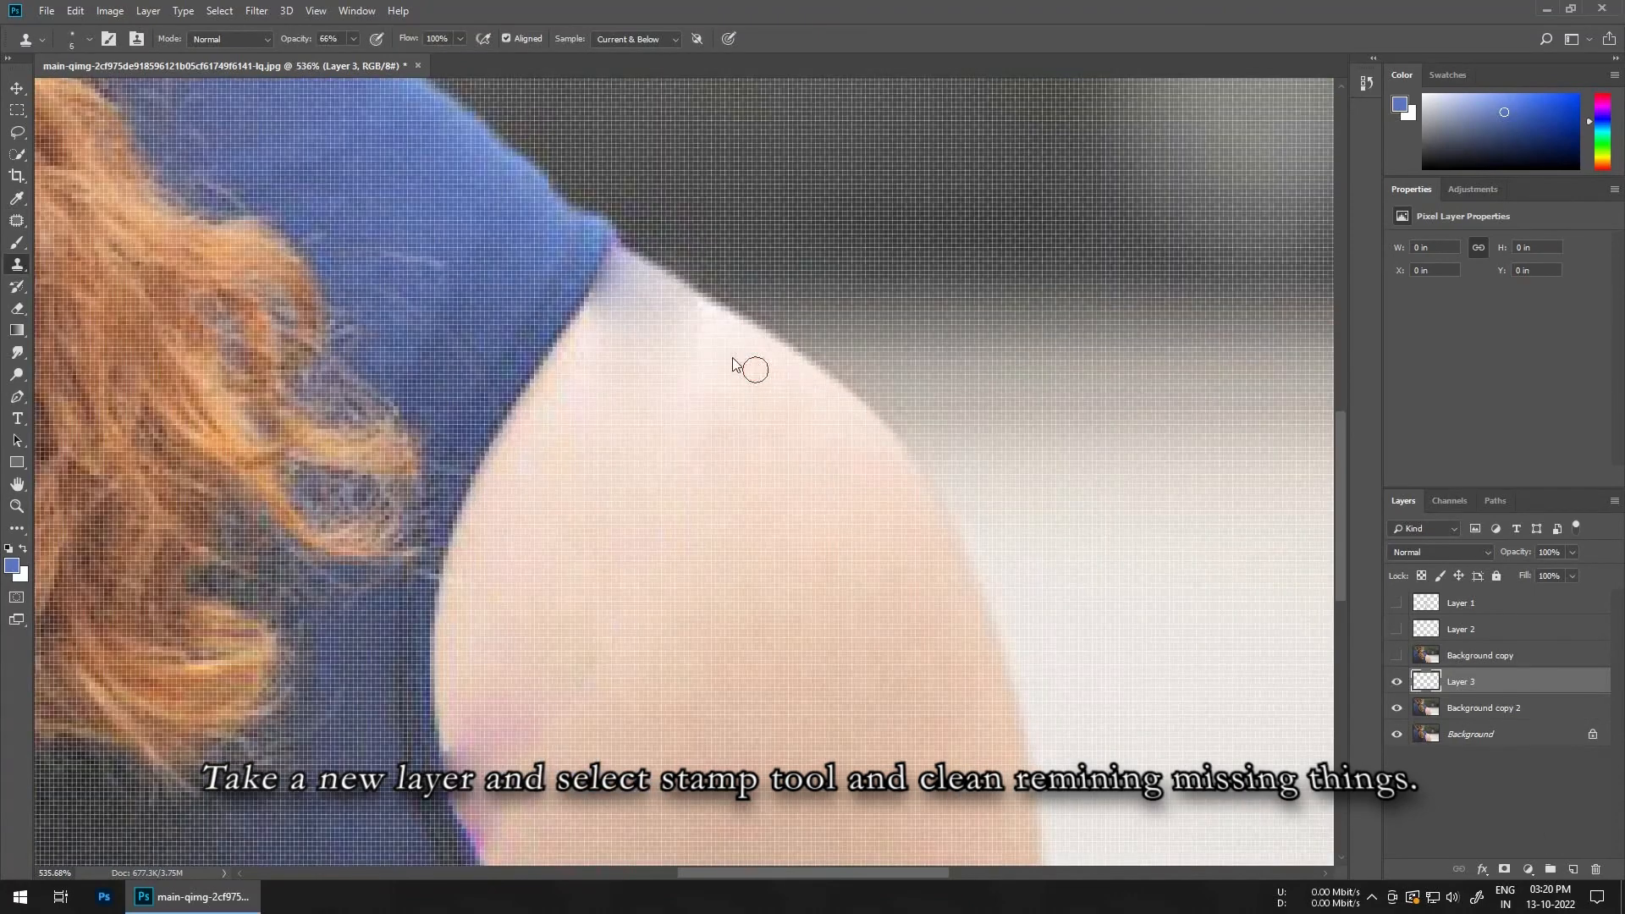
scroll(733, 364, down, 2)
click(690, 336)
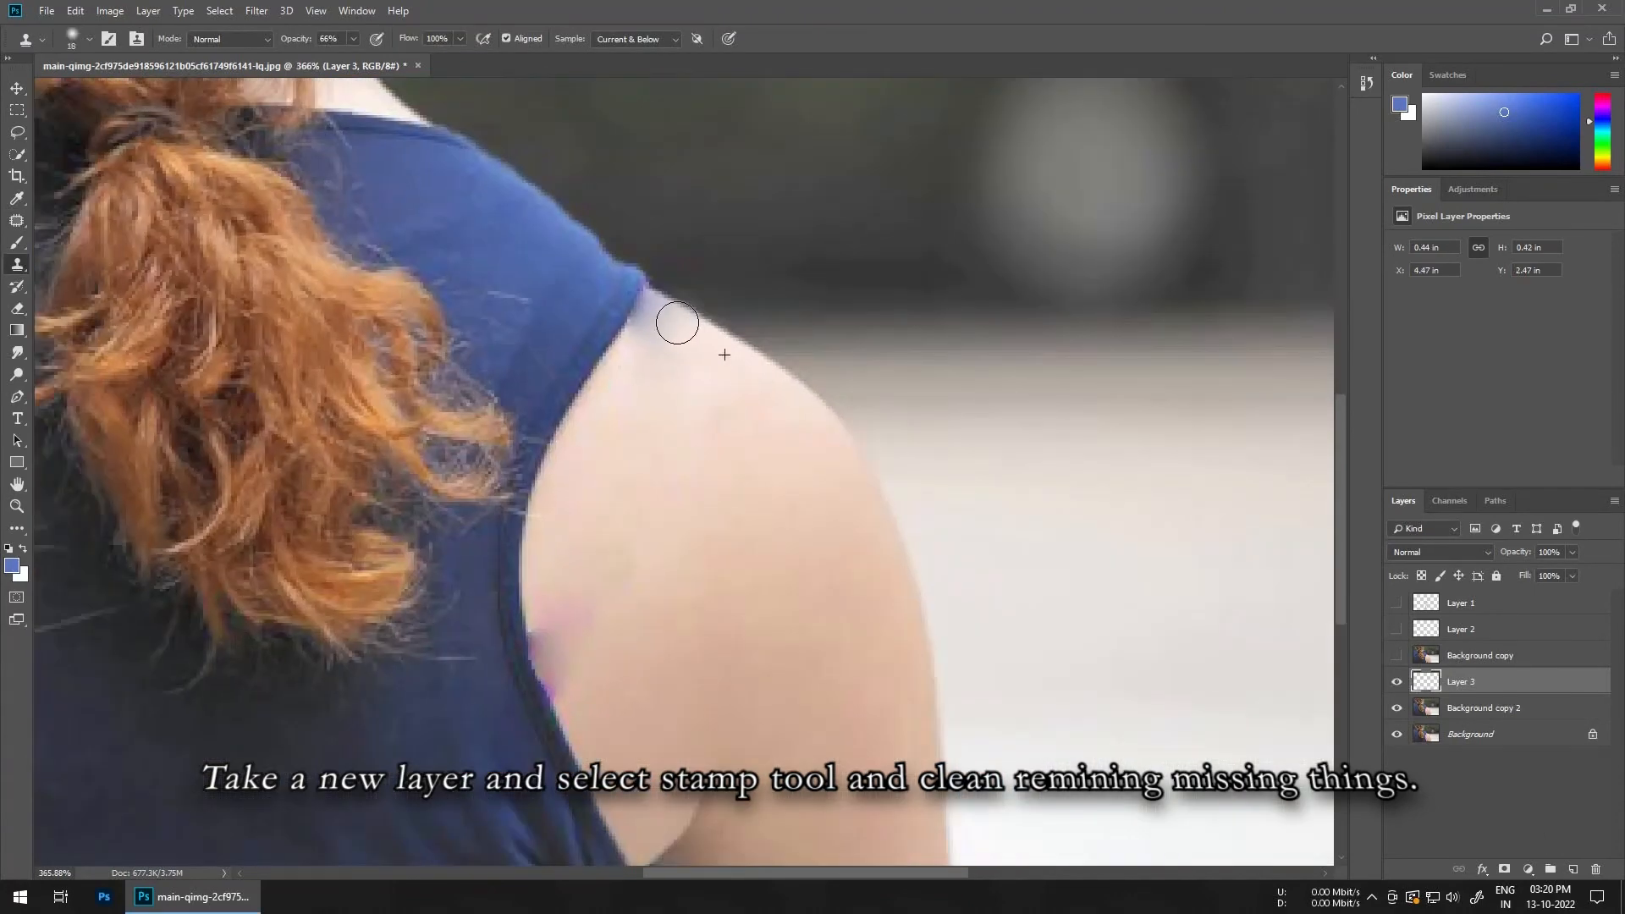
alt+right_click(692, 348)
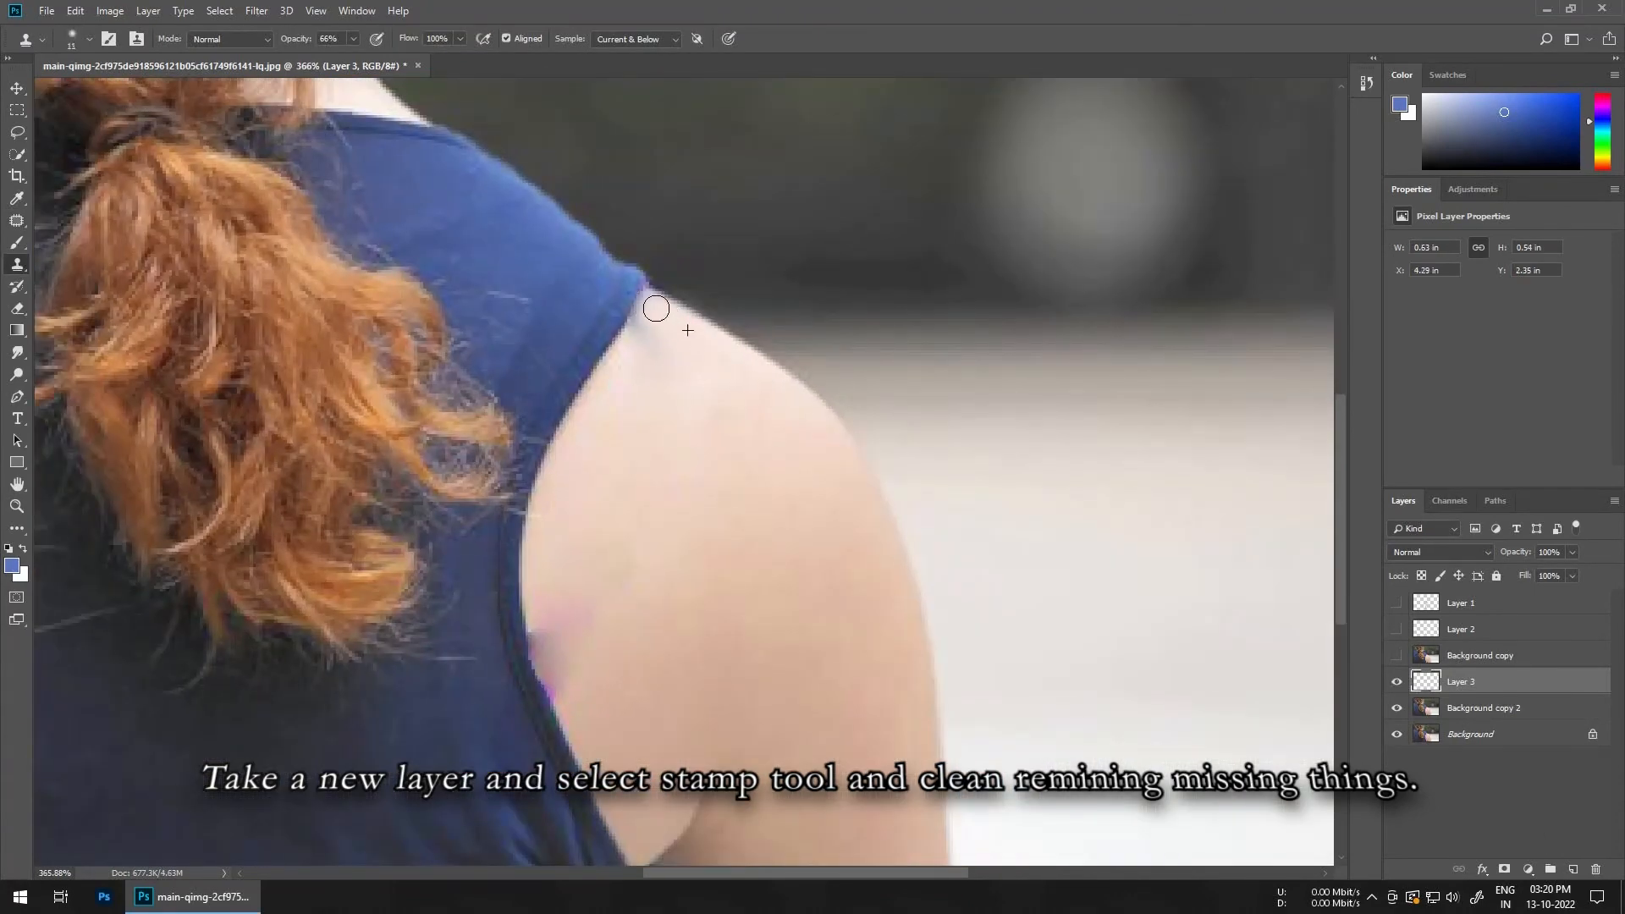
click(645, 322)
click(646, 298)
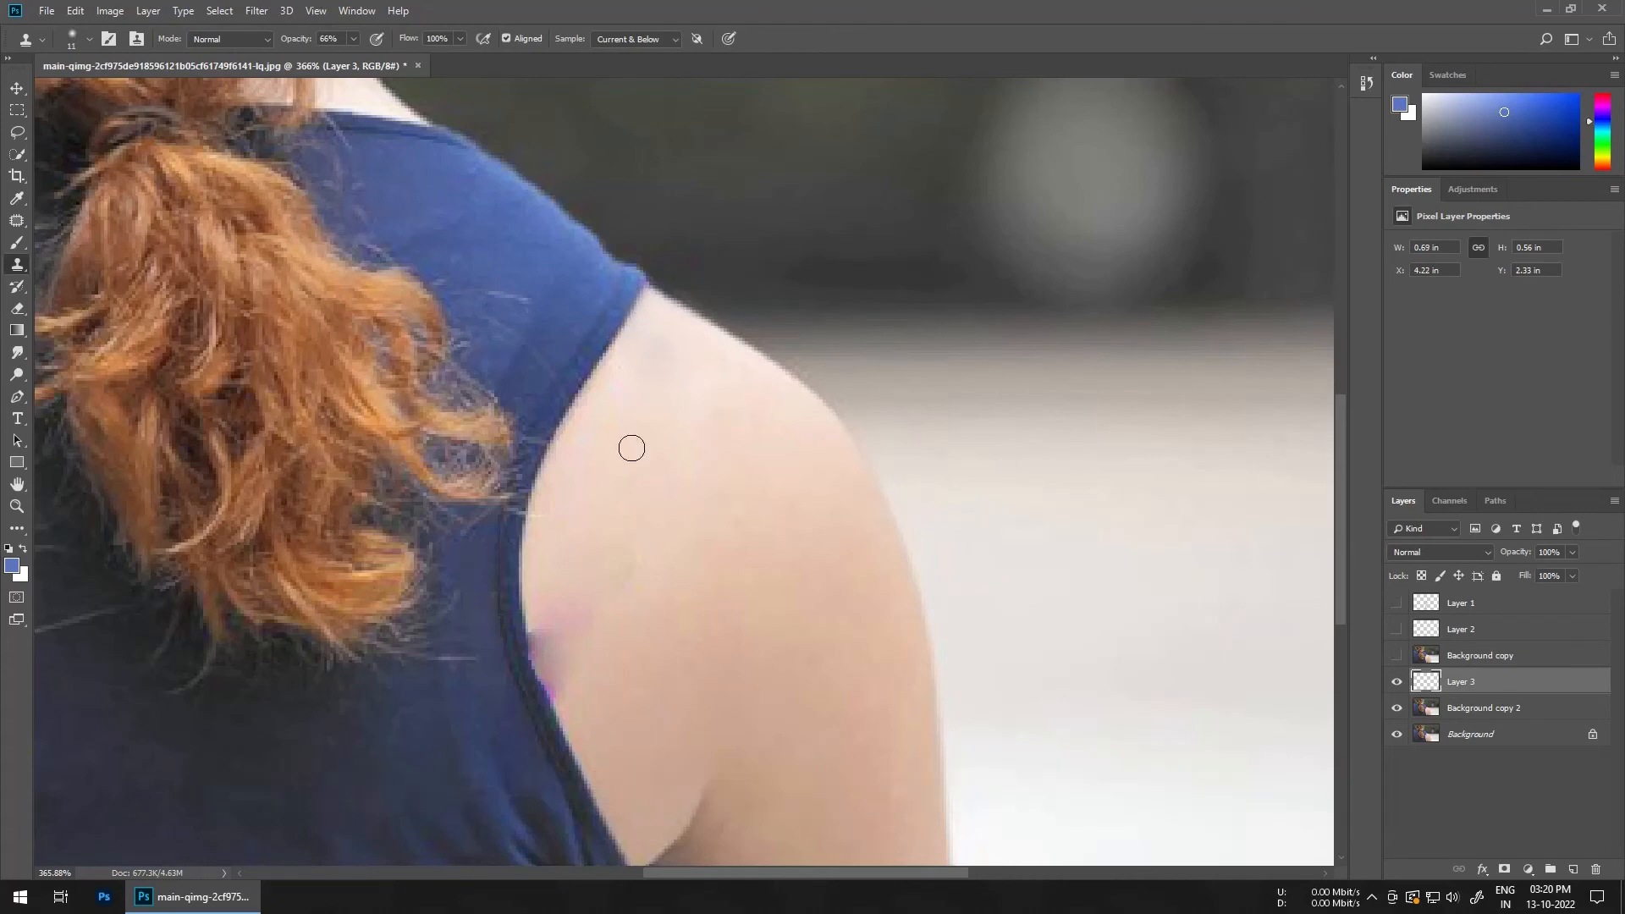
Step: Clone along the armhole edge to remove the remaining pink traces
drag(604, 536, 624, 337)
alt+right_click(645, 412)
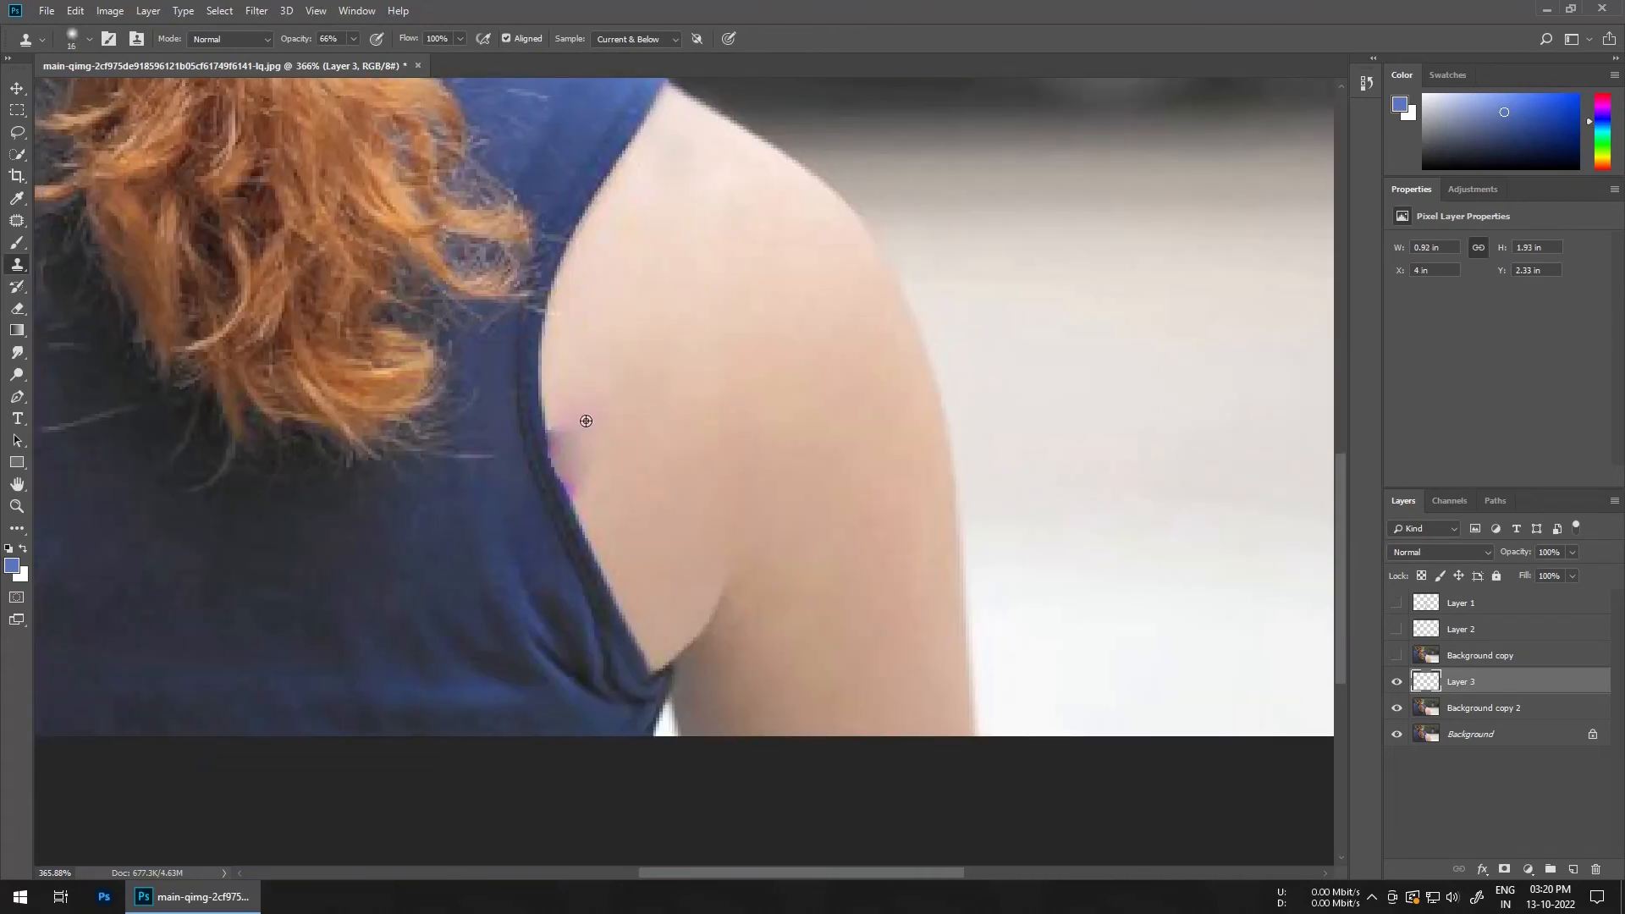
alt+right_click(587, 421)
mouse_move(574, 419)
mouse_down()
mouse_move(569, 406)
mouse_move(590, 485)
mouse_up()
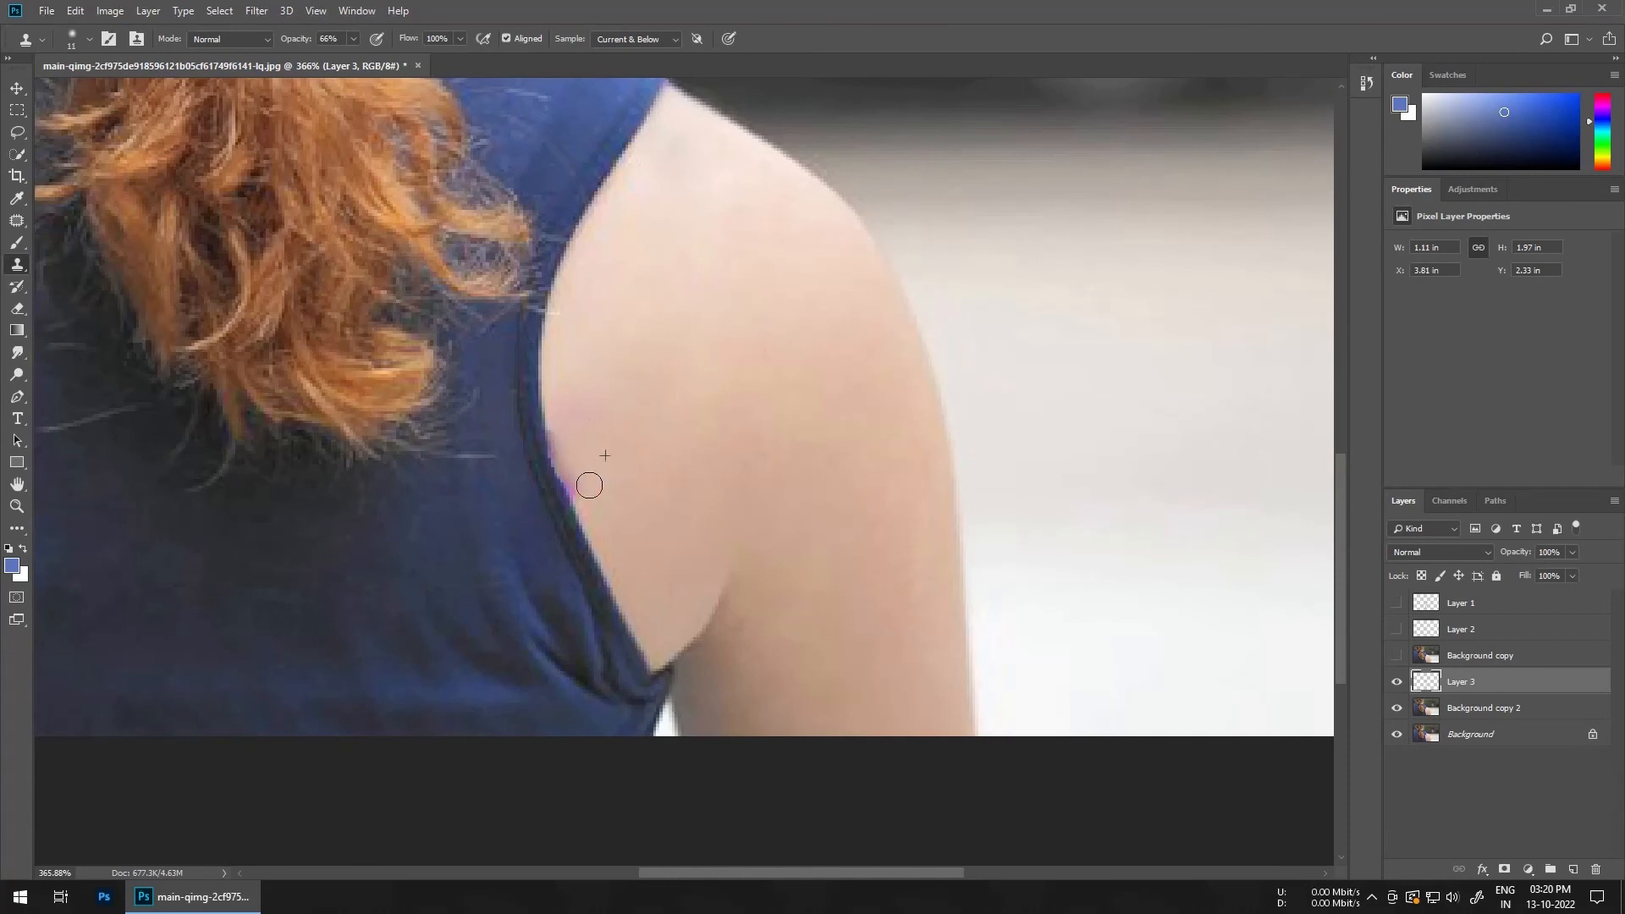
drag(560, 422, 590, 494)
drag(565, 439, 590, 513)
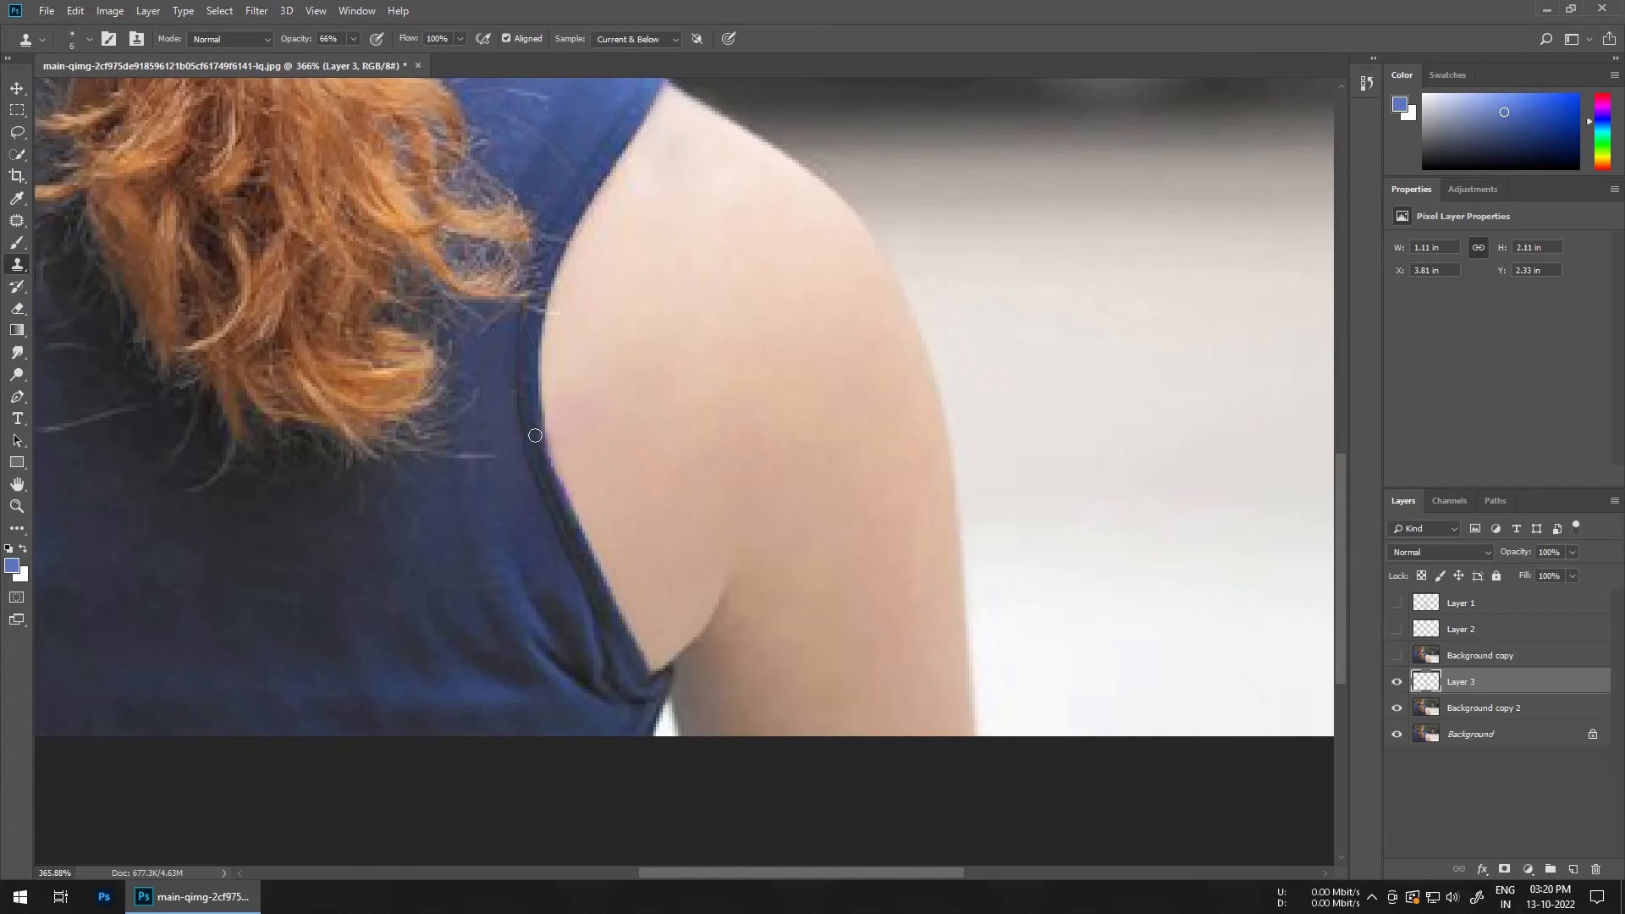
Step: Select Layer 1 in the layers list
scroll(783, 503, down, 5)
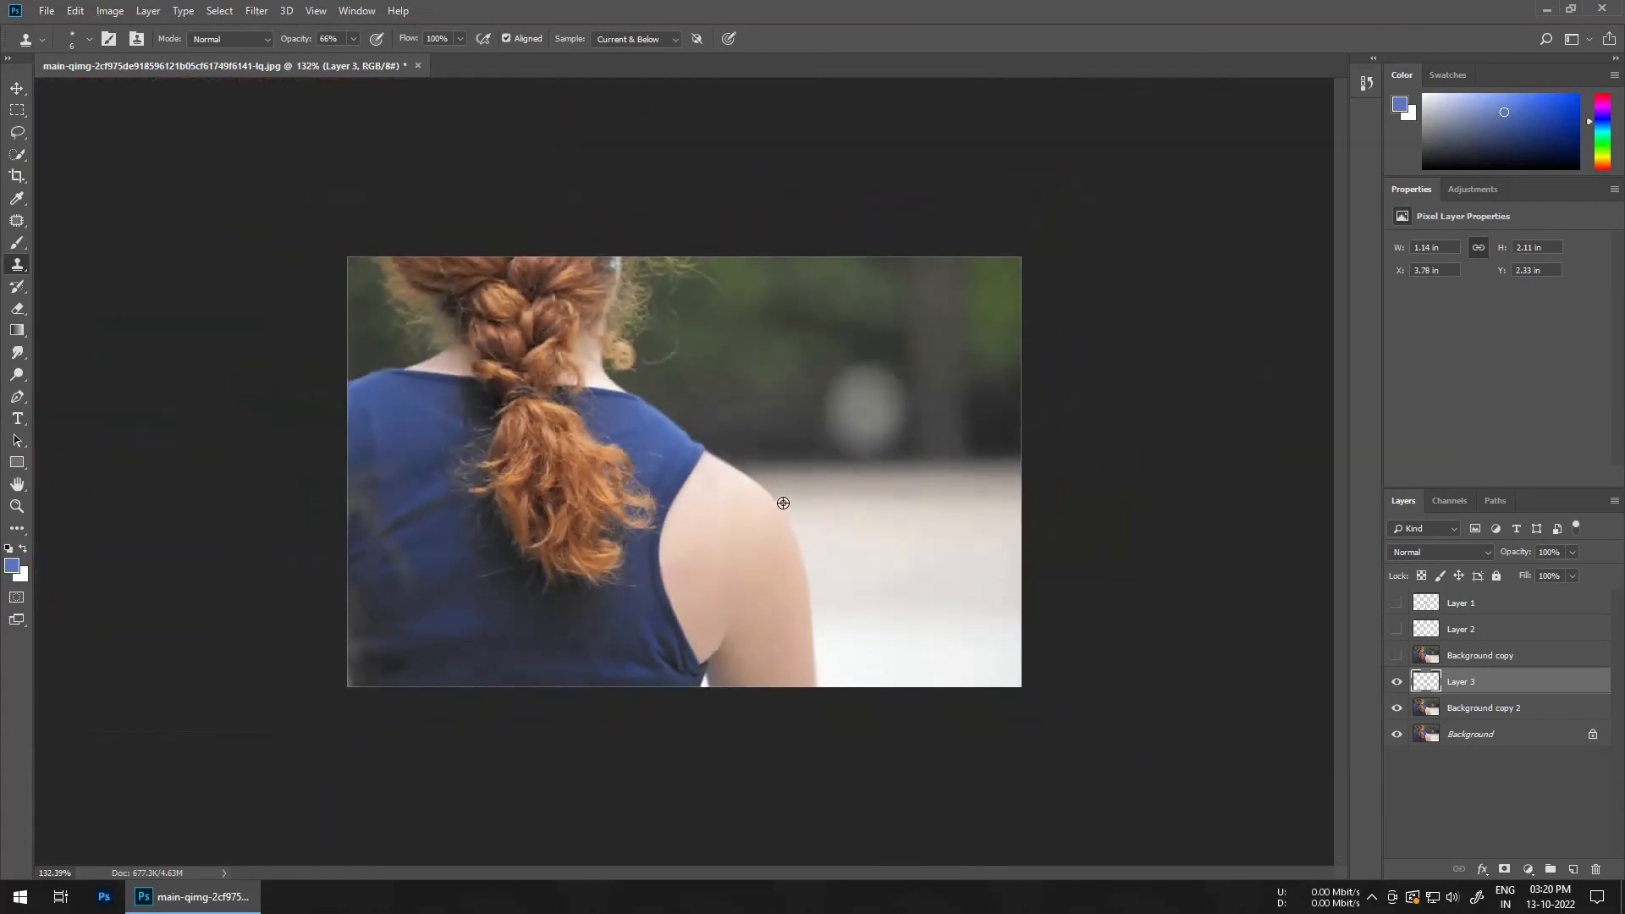
scroll(646, 590, up, 1)
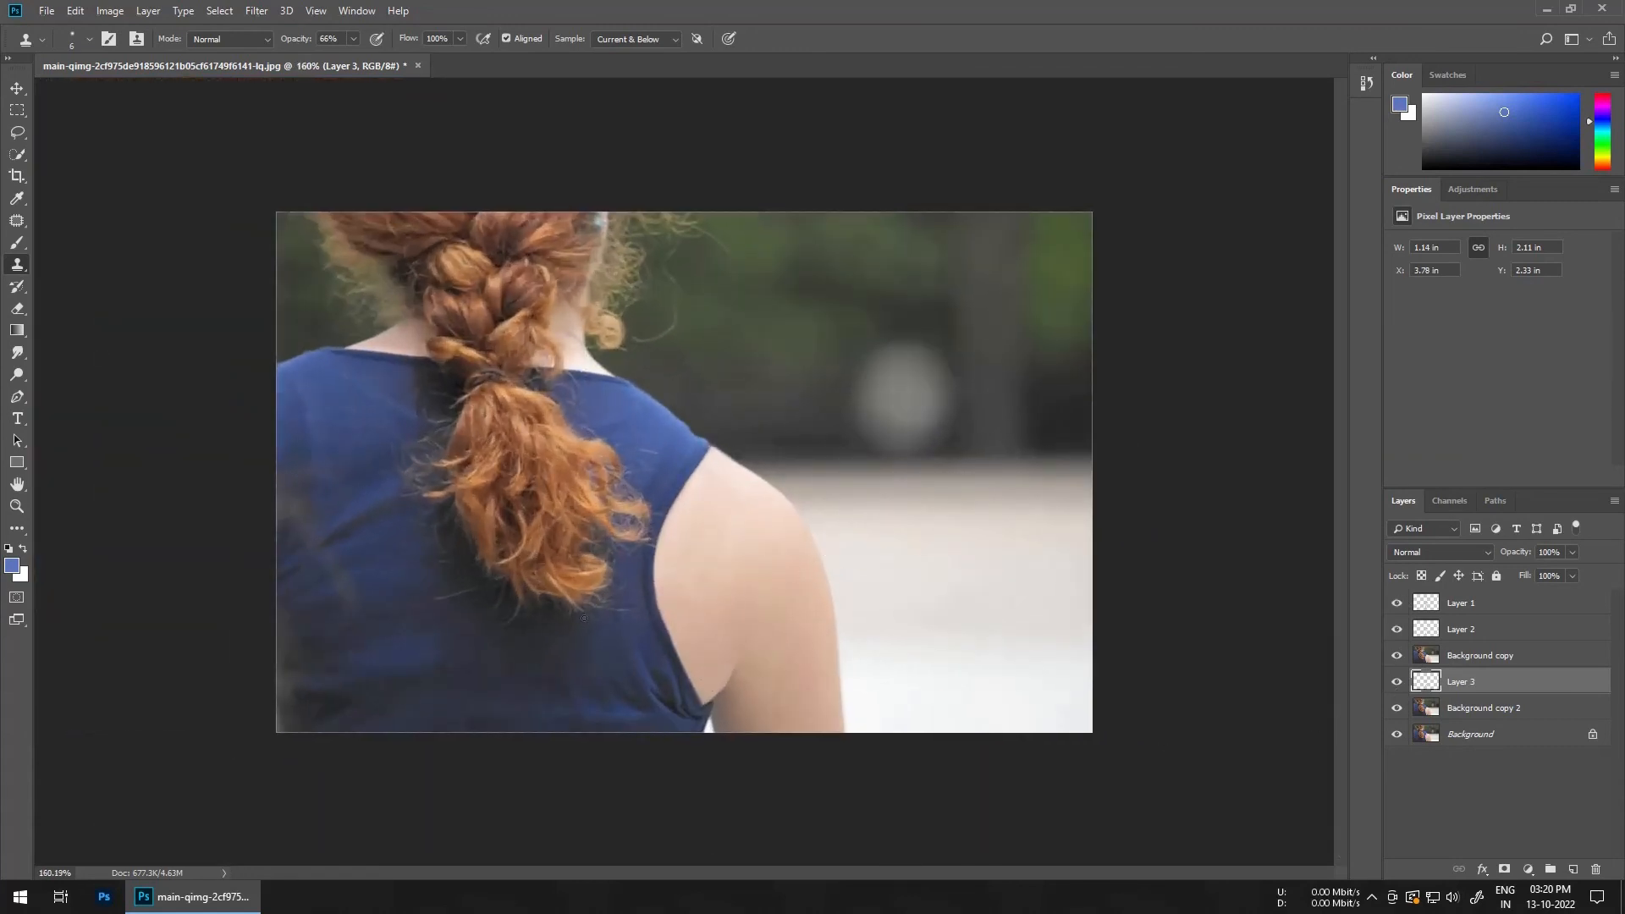
click(1461, 606)
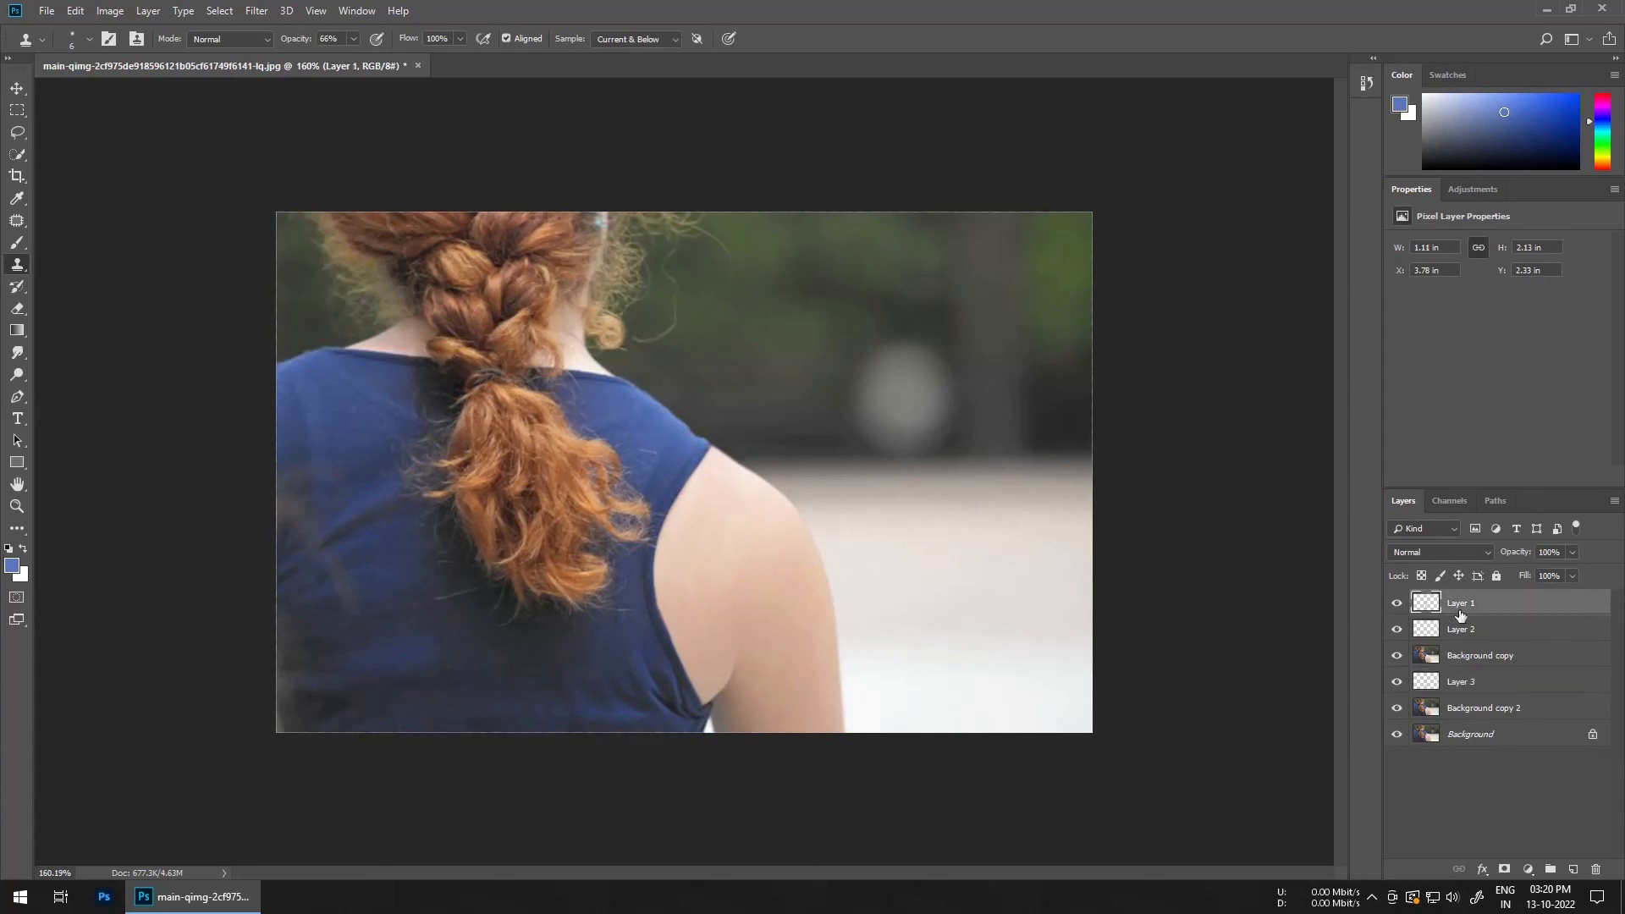